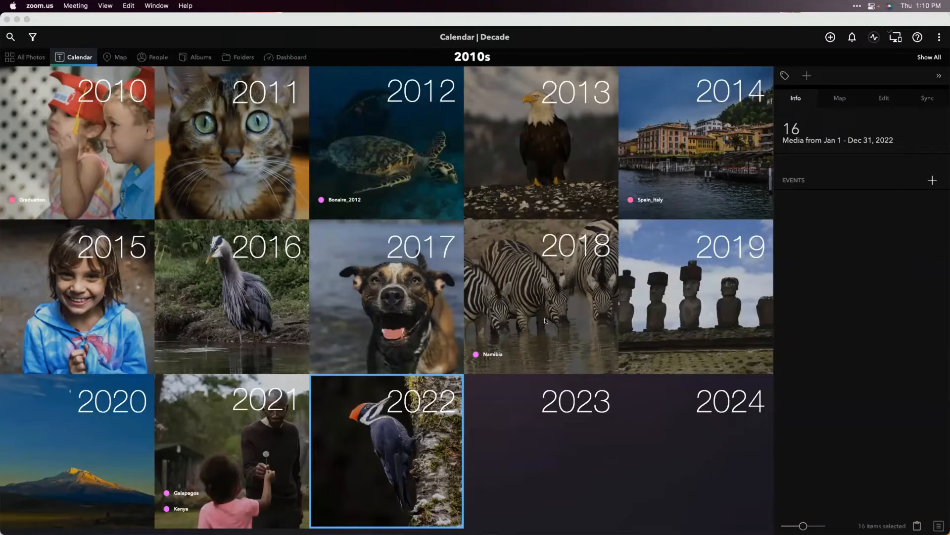
Open the Editing album and view its sideways photo of the rocky shoreline in full
{"action": "left_click", "coordinate": [201, 54]}
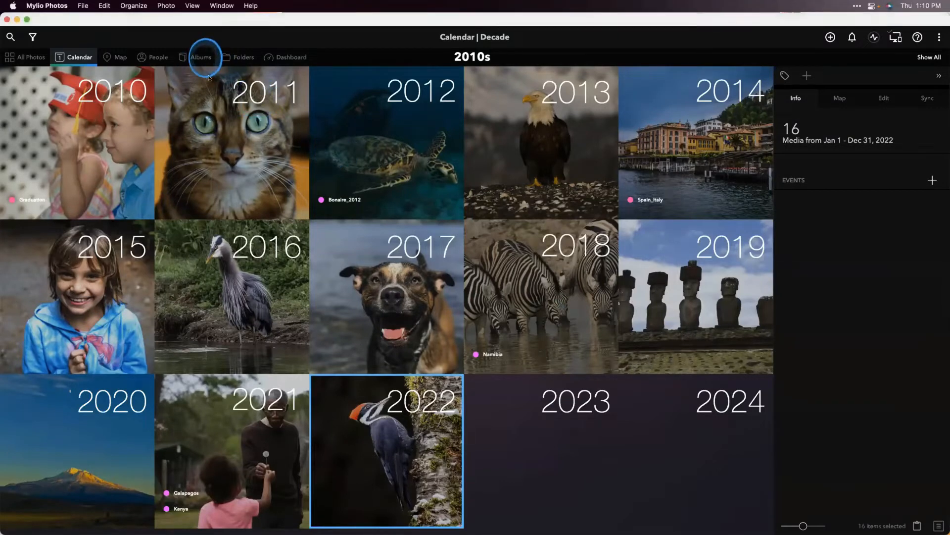
{"action": "left_click", "coordinate": [291, 187]}
{"action": "left_click", "coordinate": [199, 57]}
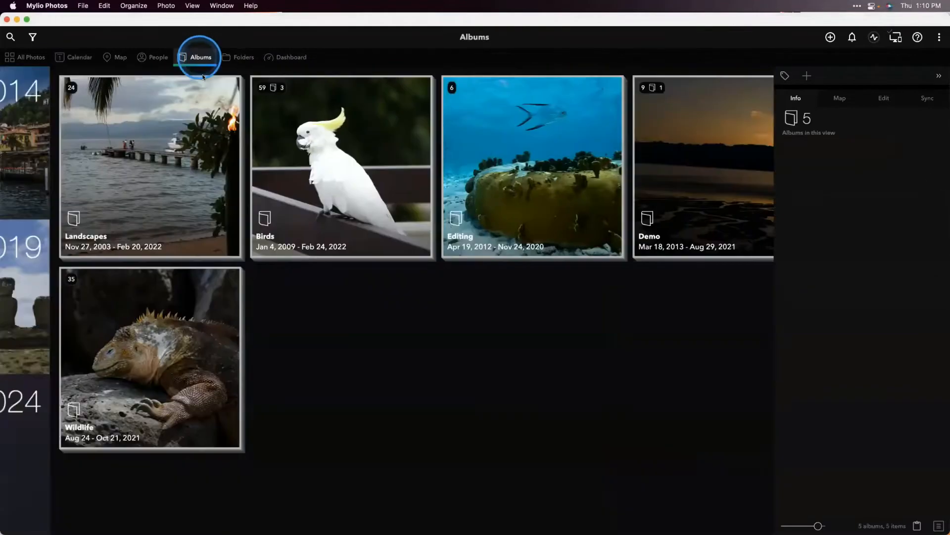
{"action": "left_click", "coordinate": [236, 213]}
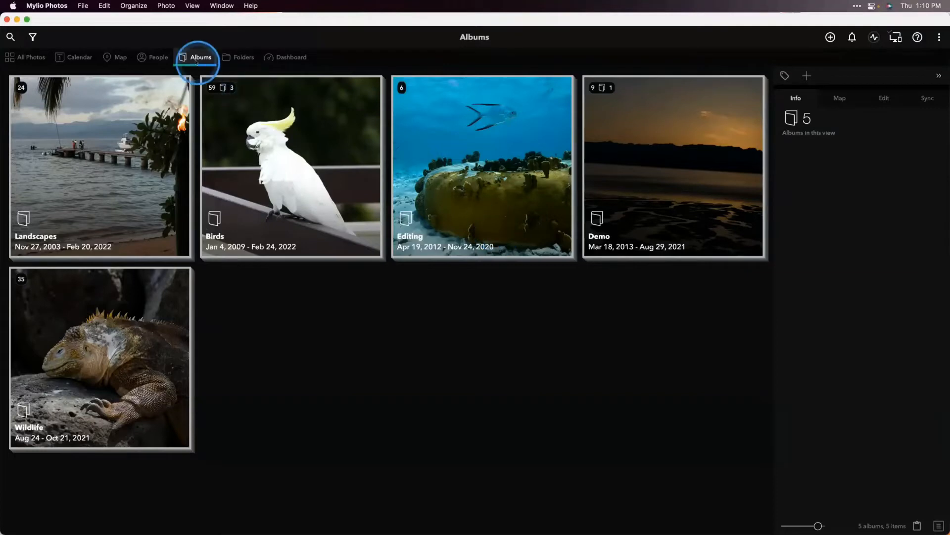
{"action": "double_click", "coordinate": [449, 212]}
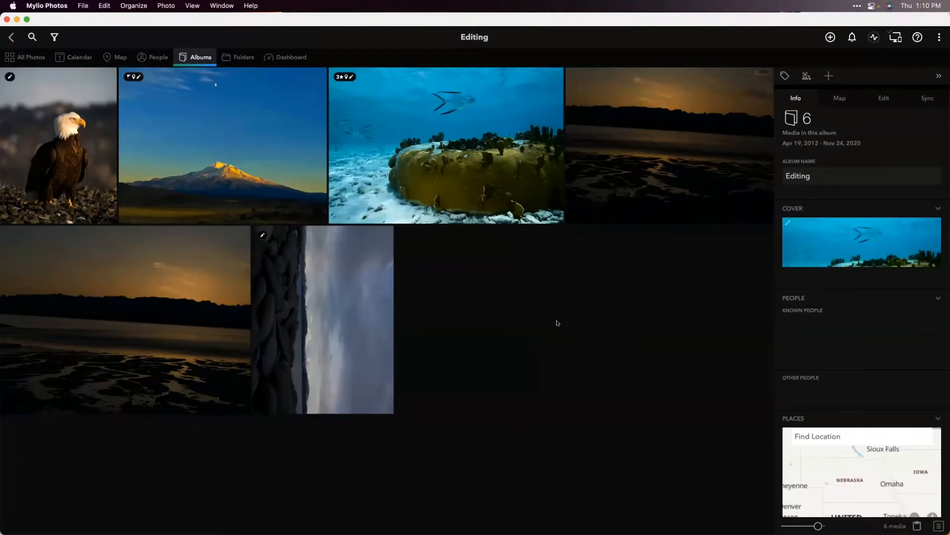
{"action": "double_click", "coordinate": [328, 329]}
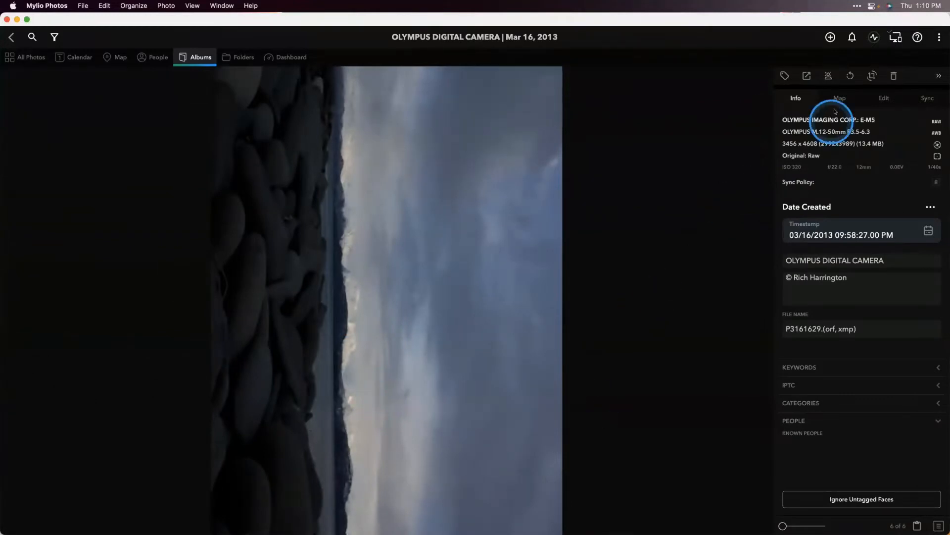
Reset the shoreline photo's existing edits and rotate it 90 degrees counterclockwise
{"action": "left_click", "coordinate": [889, 96]}
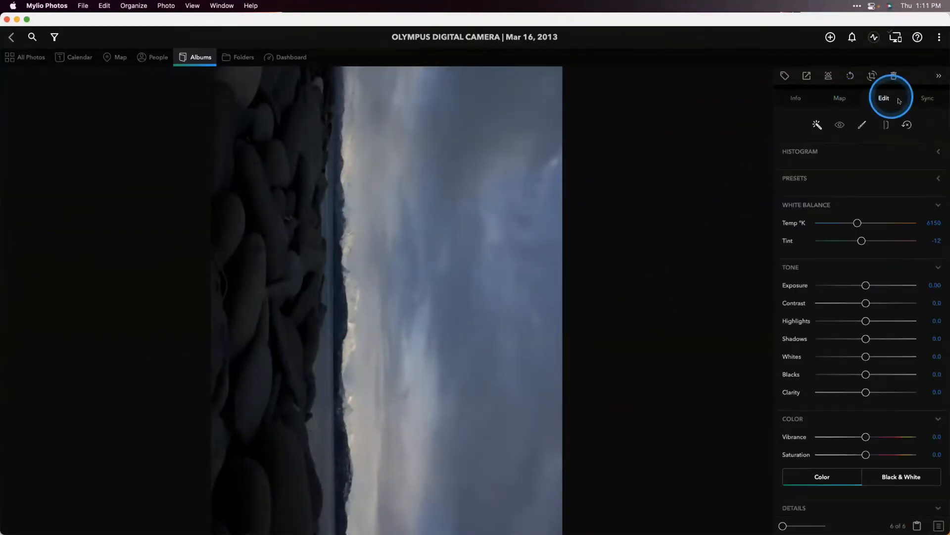
{"action": "left_click", "coordinate": [908, 125]}
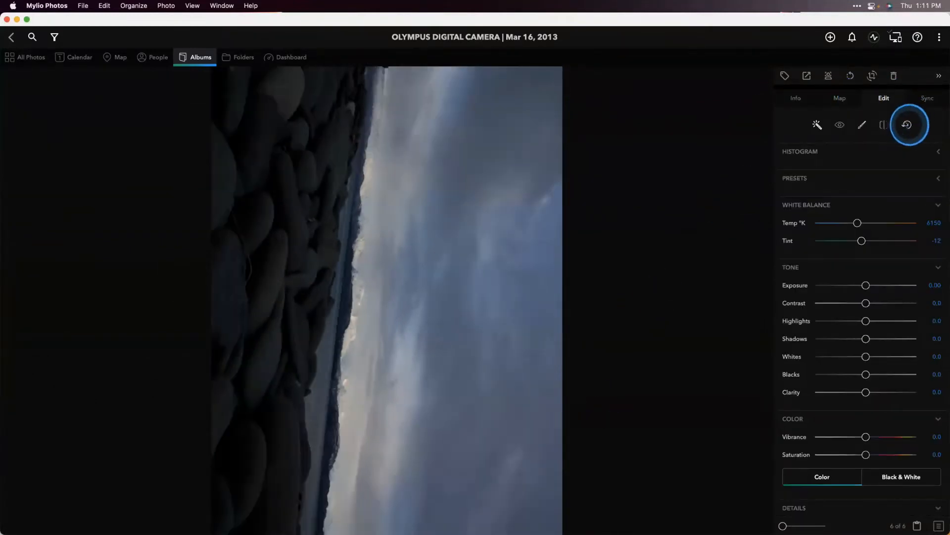
{"action": "left_click", "coordinate": [862, 234]}
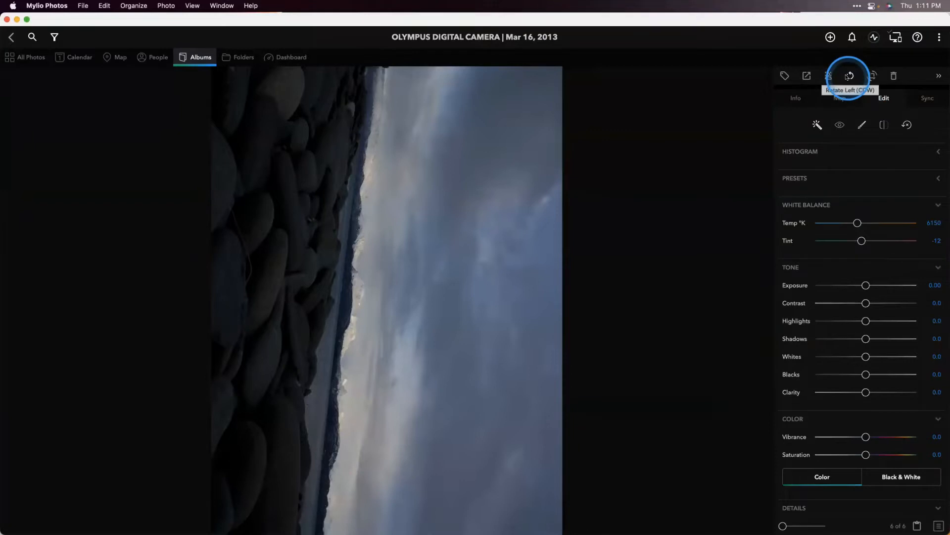
{"action": "left_click", "coordinate": [849, 76]}
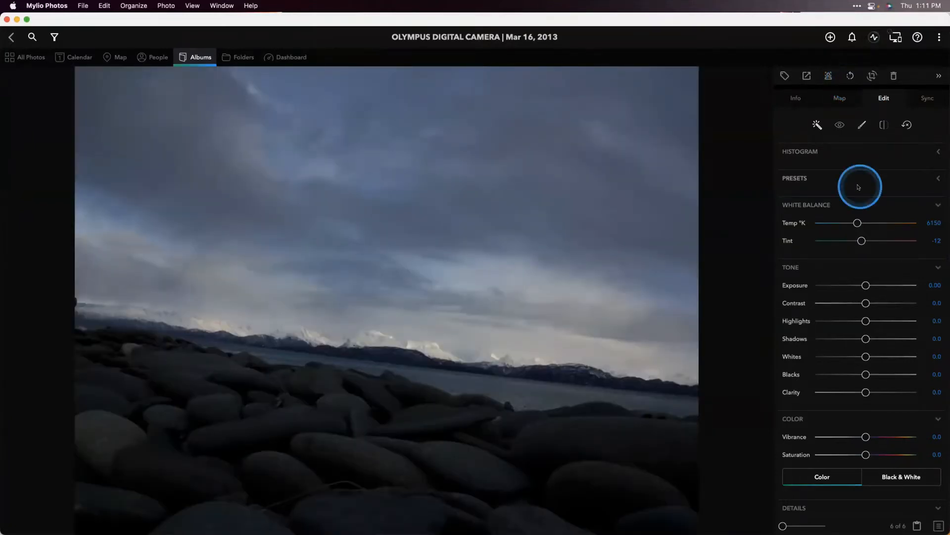
Straighten the photo's horizon in Crop & Rotate by setting the rotation angle to -6.4
{"action": "left_click", "coordinate": [871, 76]}
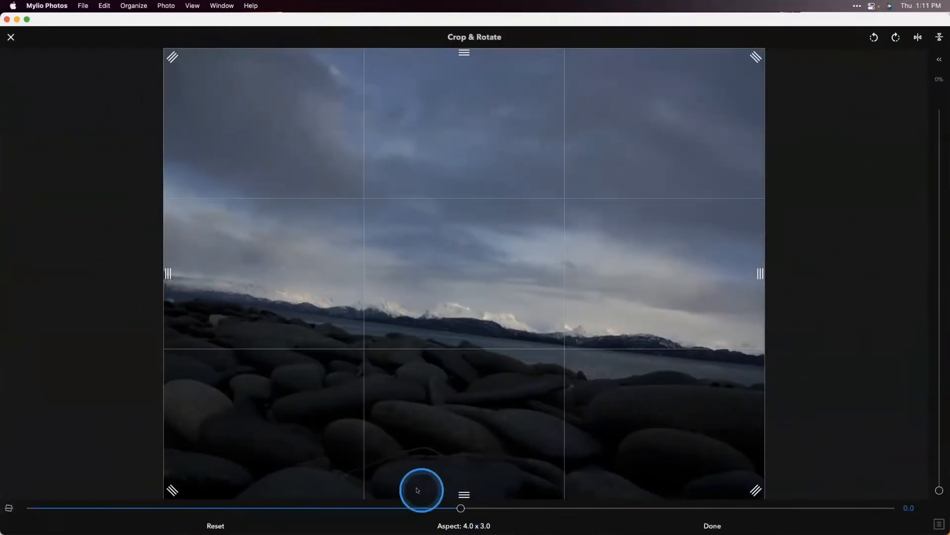
{"action": "left_click_drag", "start_coordinate": [461, 509], "coordinate": [401, 513]}
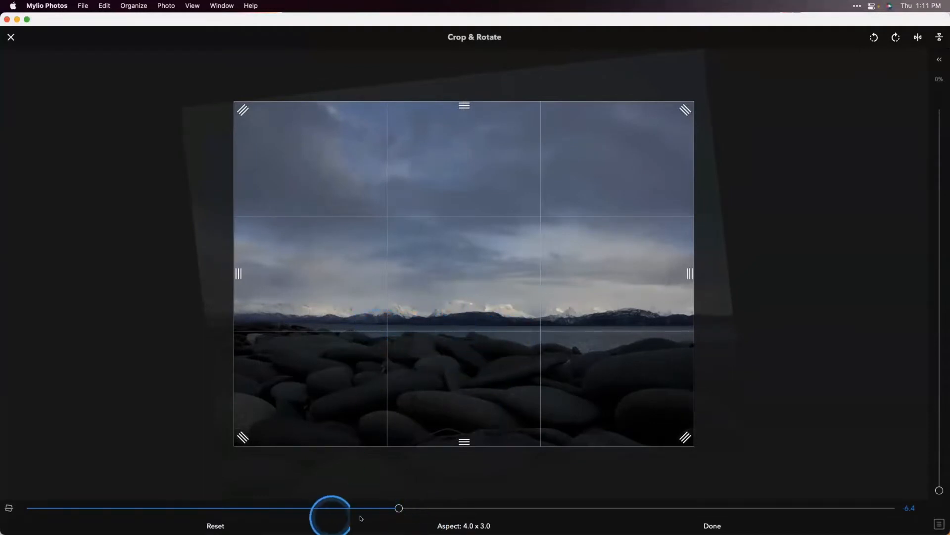
{"action": "left_click_drag", "start_coordinate": [399, 507], "coordinate": [399, 508]}
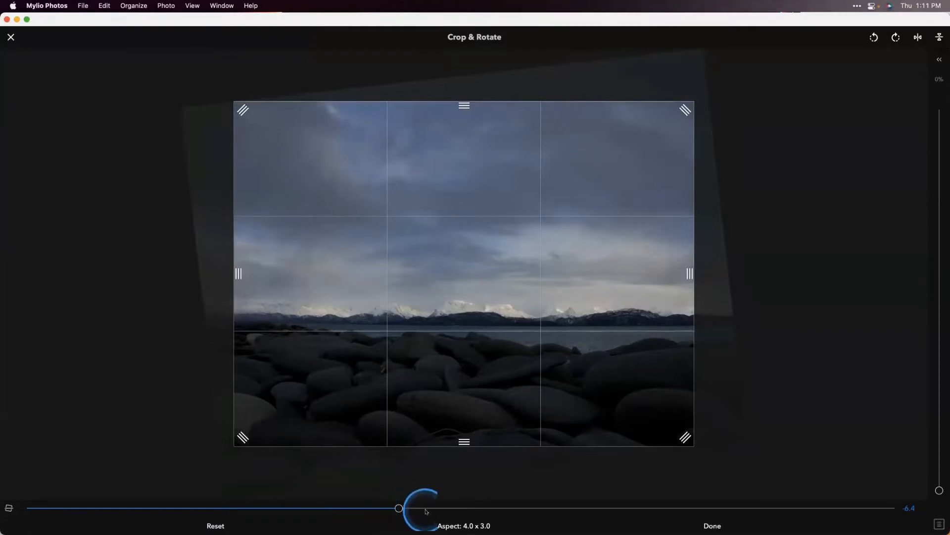
Switch the crop's aspect orientation to portrait and back to landscape, keeping the original 4.0 x 3.0 ratio
{"action": "left_click", "coordinate": [455, 524]}
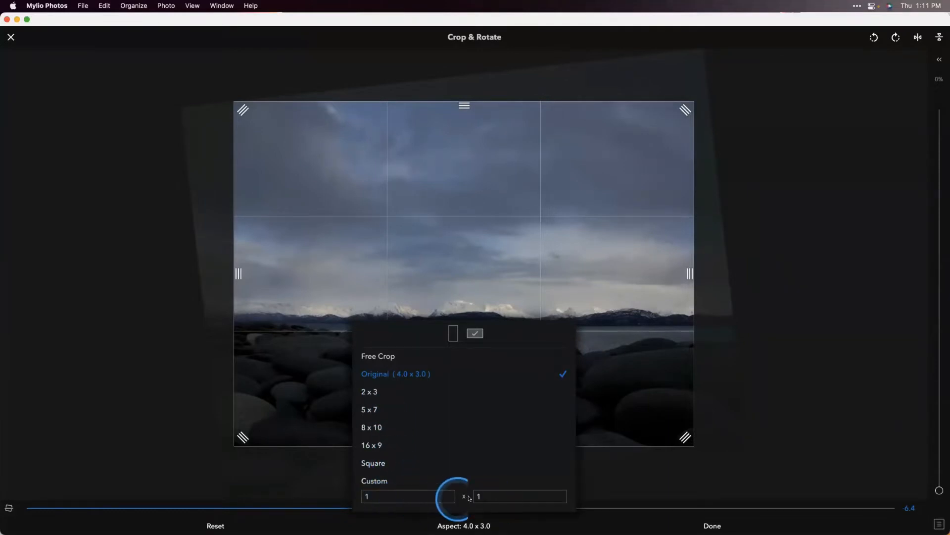
{"action": "left_click", "coordinate": [454, 335]}
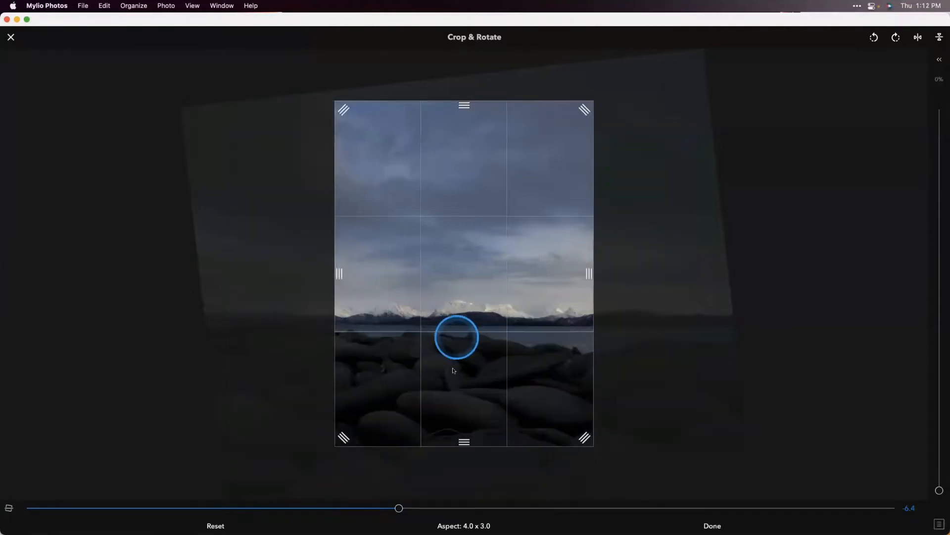
{"action": "left_click", "coordinate": [469, 524]}
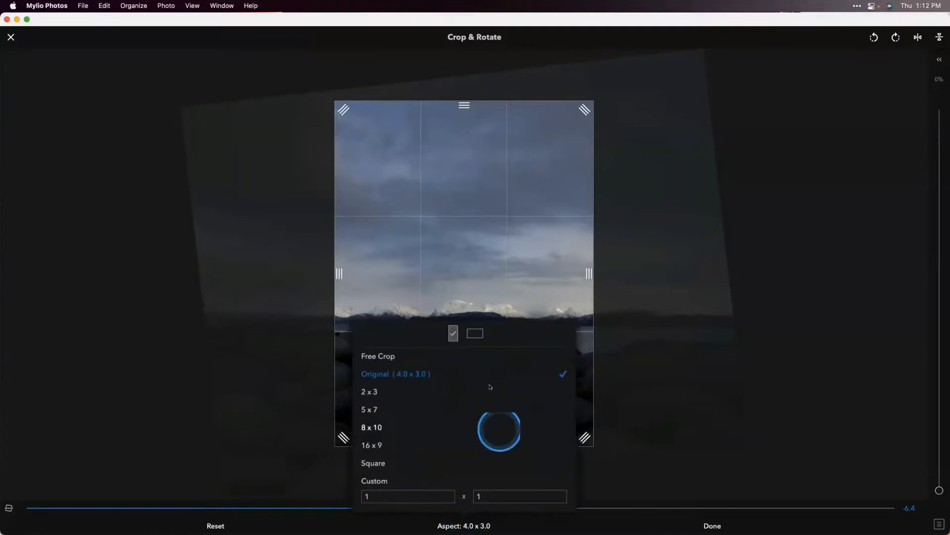
{"action": "left_click", "coordinate": [478, 338]}
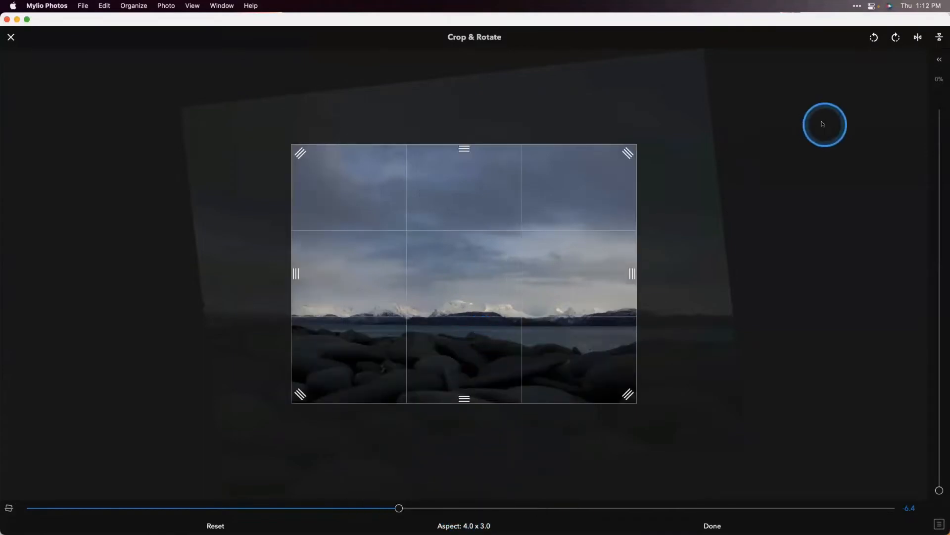
Try flipping the photo horizontally and vertically, reversing each flip
{"action": "left_click", "coordinate": [917, 37]}
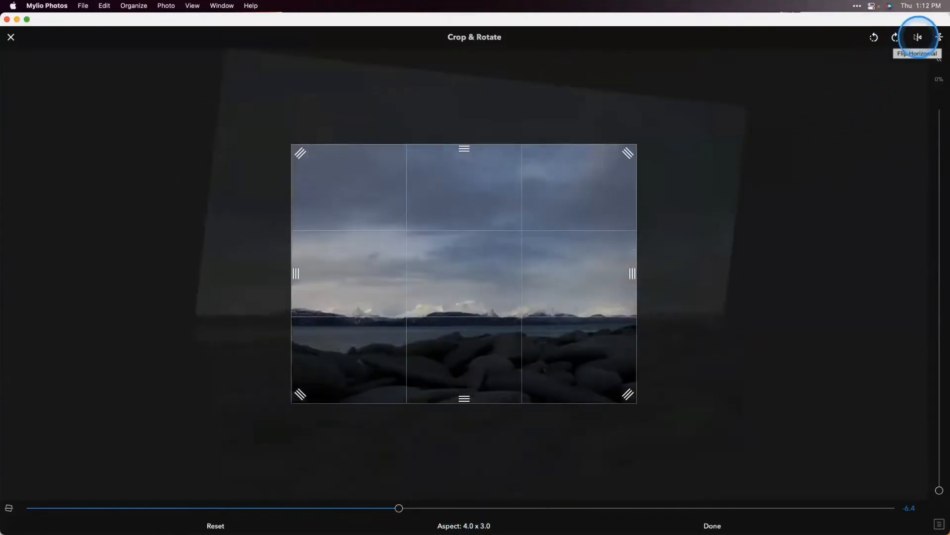
{"action": "left_click", "coordinate": [917, 37]}
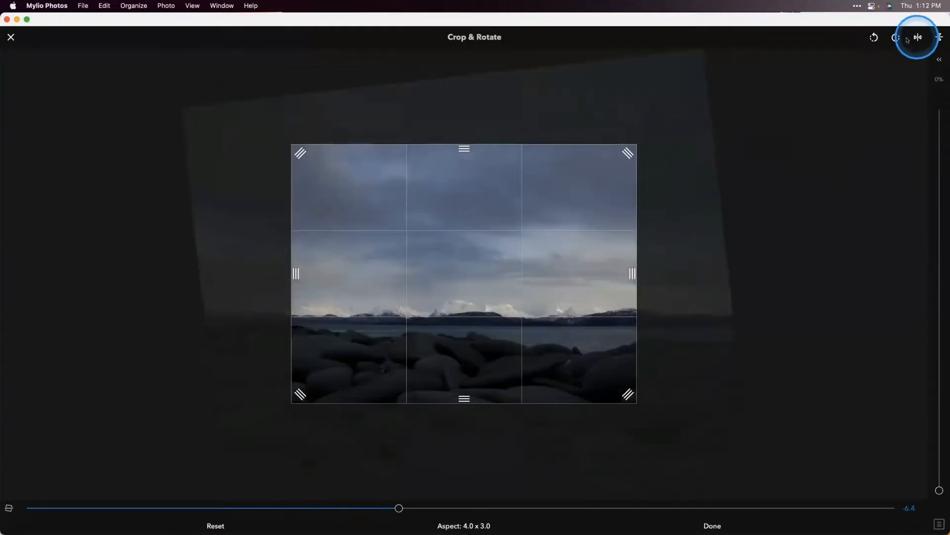
{"action": "left_click", "coordinate": [939, 37]}
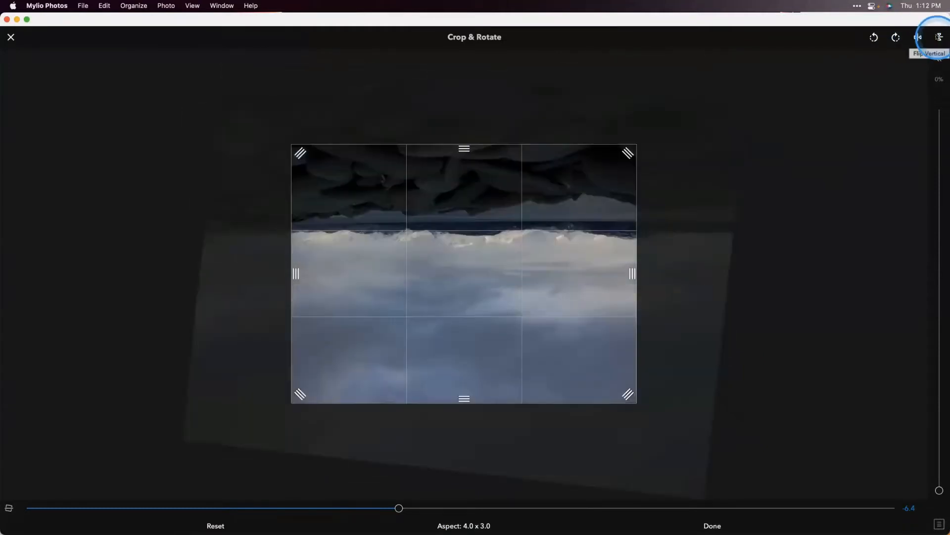
{"action": "left_click", "coordinate": [939, 37]}
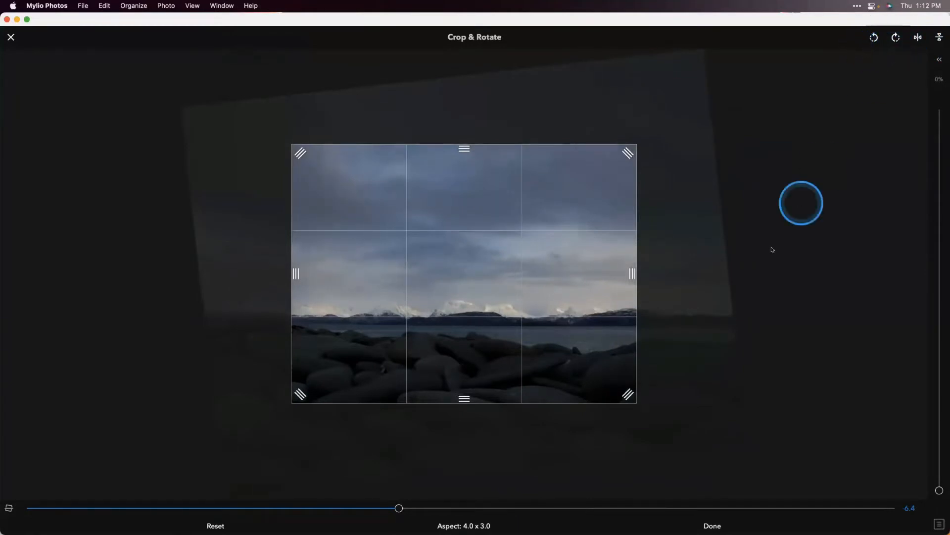
Apply the crop and rotation to the photo, and expand the histogram above the editing controls
{"action": "left_click", "coordinate": [713, 526]}
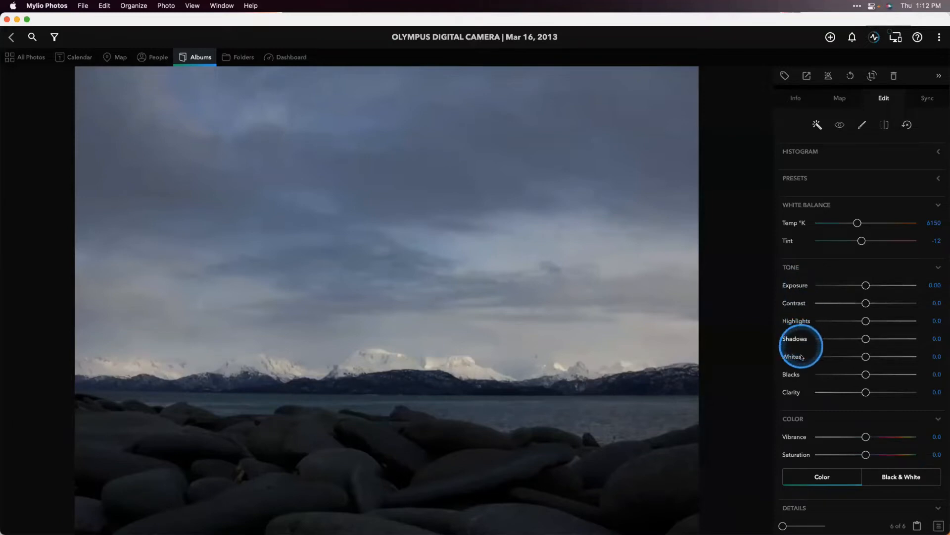
{"action": "scroll", "coordinate": [830, 433], "scroll_direction": "down", "scroll_amount": 1}
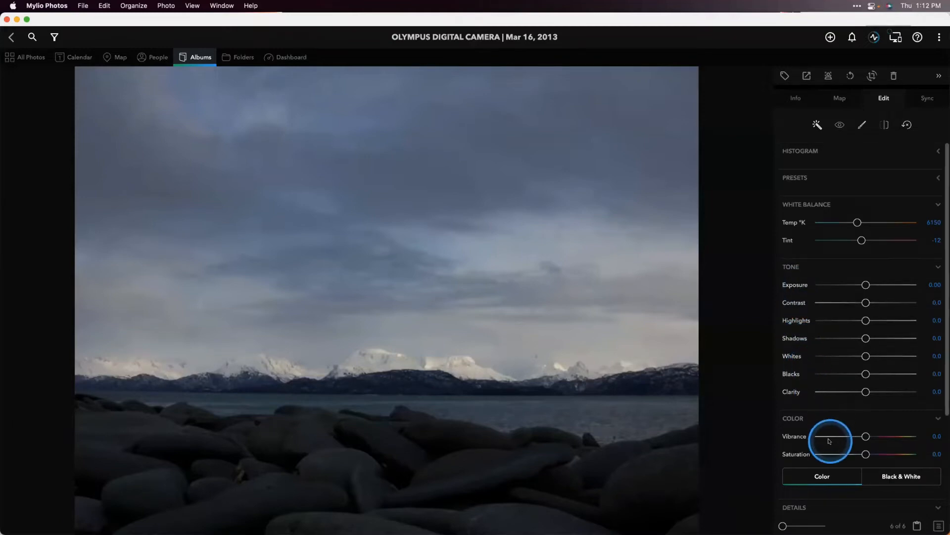
{"action": "scroll", "coordinate": [830, 399], "scroll_direction": "up", "scroll_amount": 1}
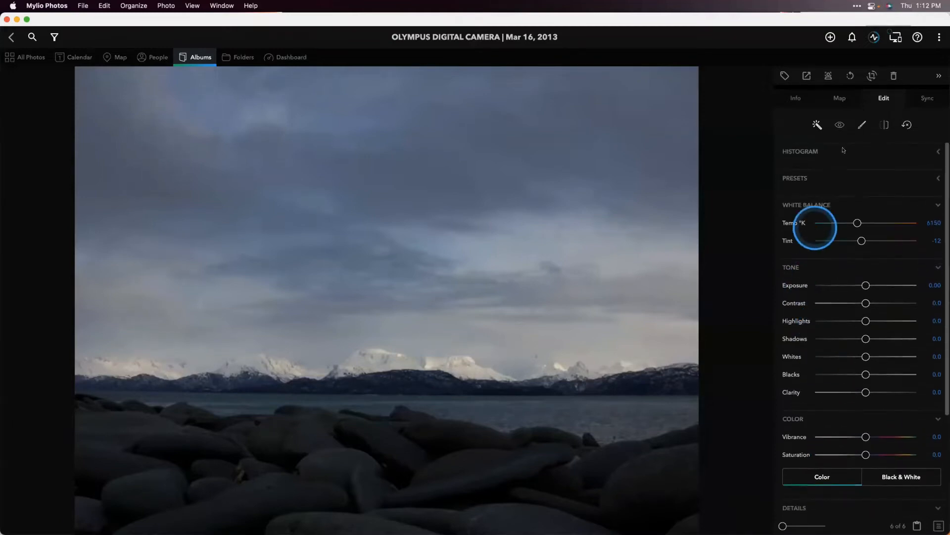
{"action": "left_click", "coordinate": [937, 153]}
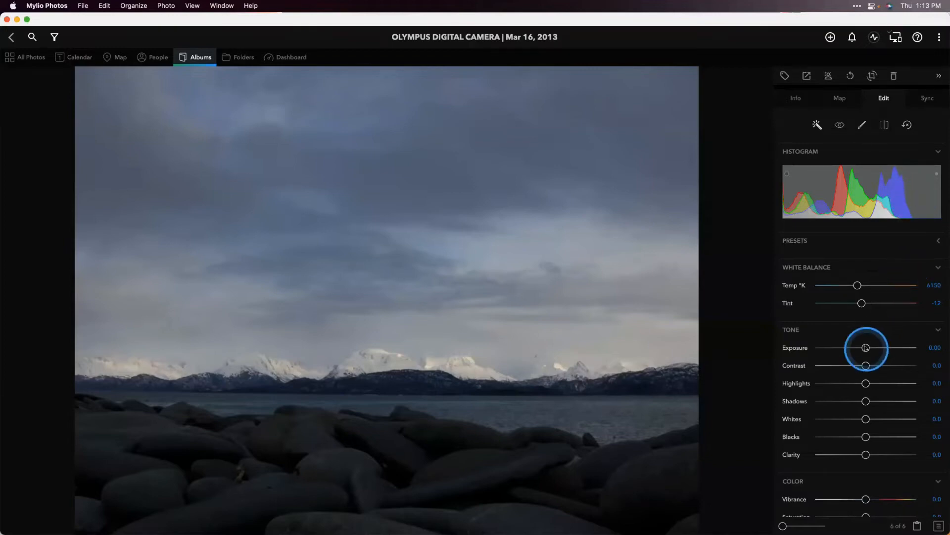
Test the exposure with the histogram's clipping warnings shown, and set Exposure to 0.28
{"action": "left_click_drag", "start_coordinate": [866, 347], "coordinate": [875, 347]}
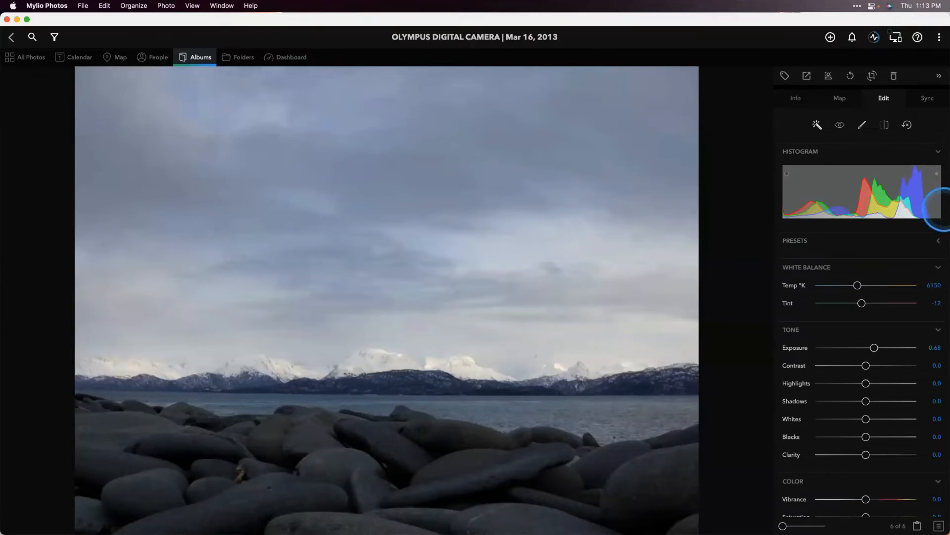
{"action": "left_click", "coordinate": [930, 203]}
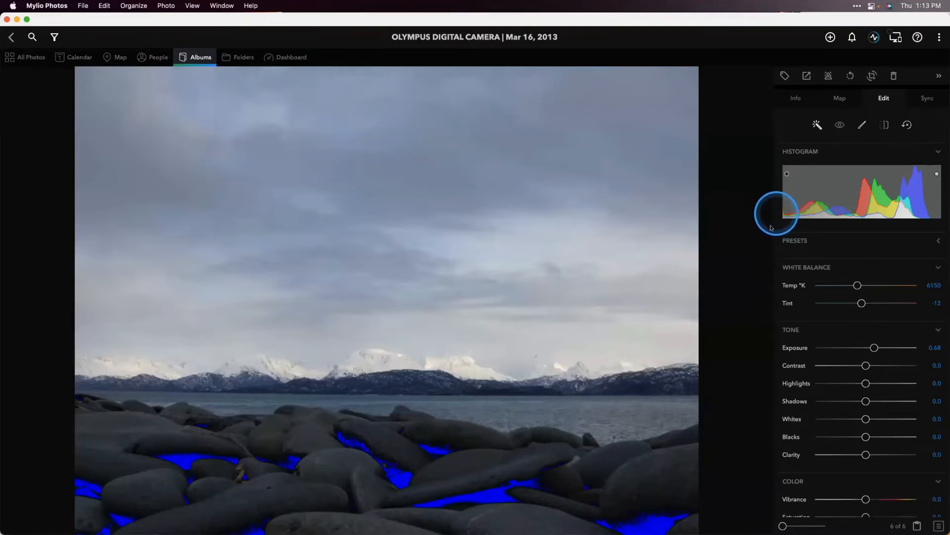
{"action": "left_click_drag", "start_coordinate": [874, 347], "coordinate": [896, 347]}
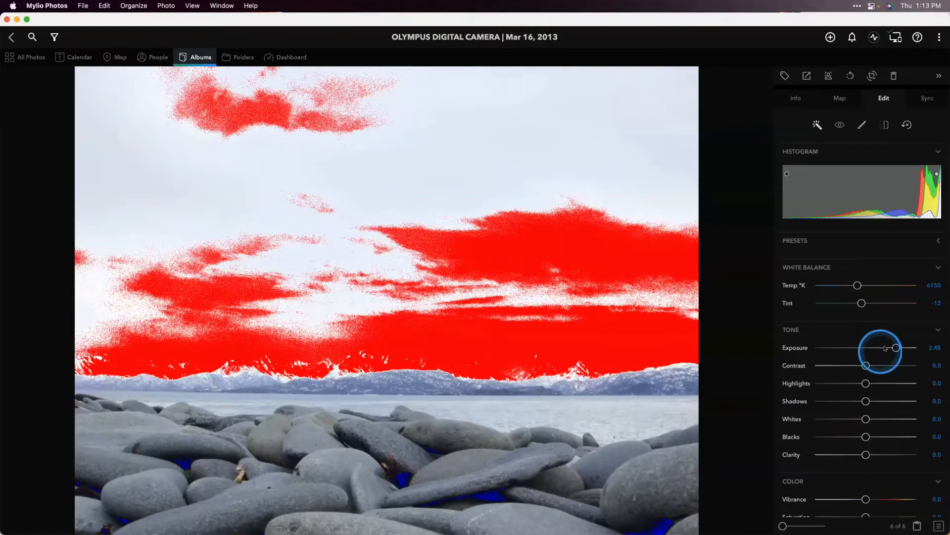
{"action": "left_click_drag", "start_coordinate": [896, 347], "coordinate": [868, 348]}
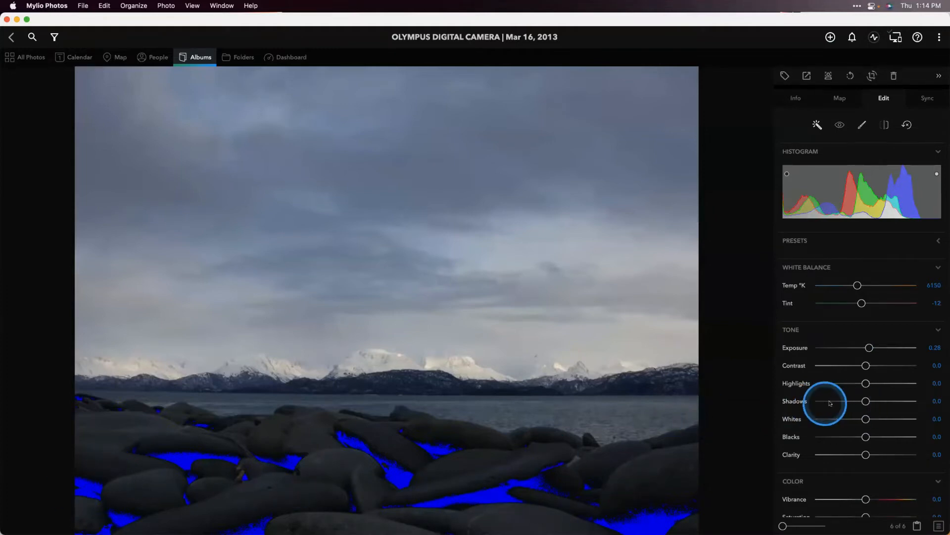
Brighten the dark rocks by setting Shadows to 62 and Blacks to 12
{"action": "left_click_drag", "start_coordinate": [867, 401], "coordinate": [896, 401]}
{"action": "left_click", "coordinate": [866, 437]}
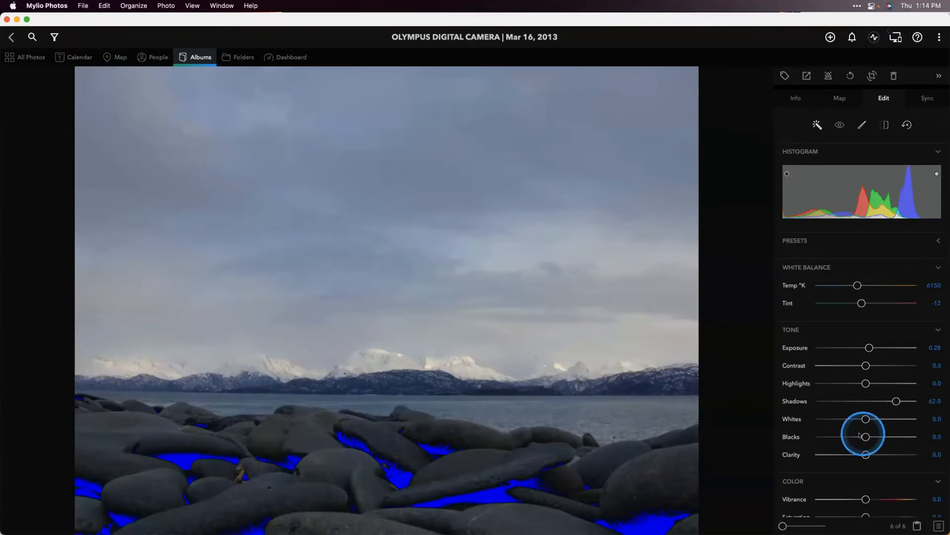
{"action": "left_click_drag", "start_coordinate": [866, 437], "coordinate": [873, 435]}
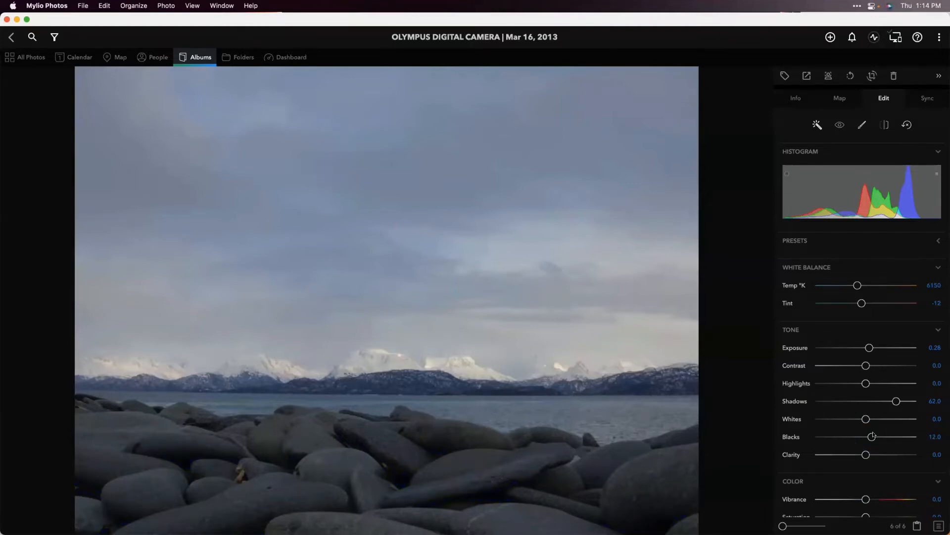
{"action": "left_click", "coordinate": [873, 435]}
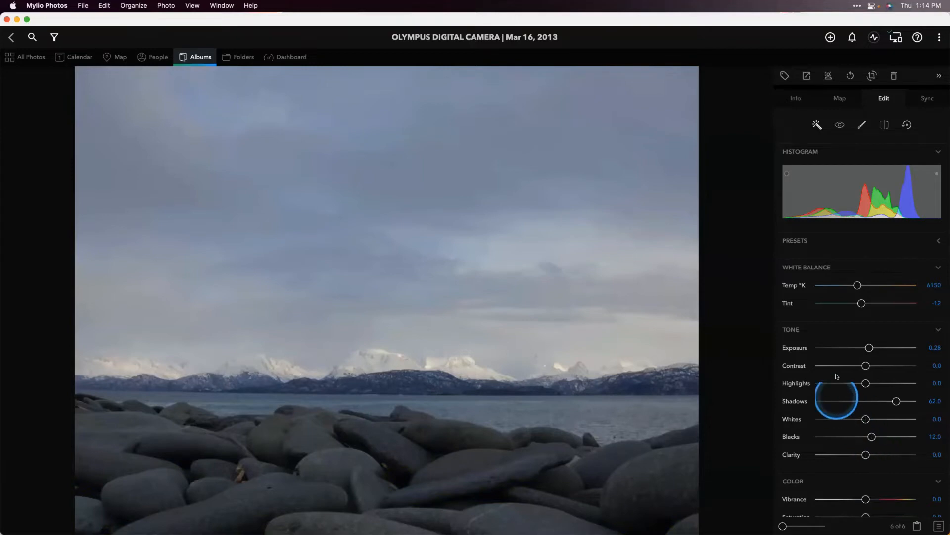
Compare the edit with the original photo, and try Highlights at about -83 before resetting it to 0
{"action": "left_click", "coordinate": [884, 125]}
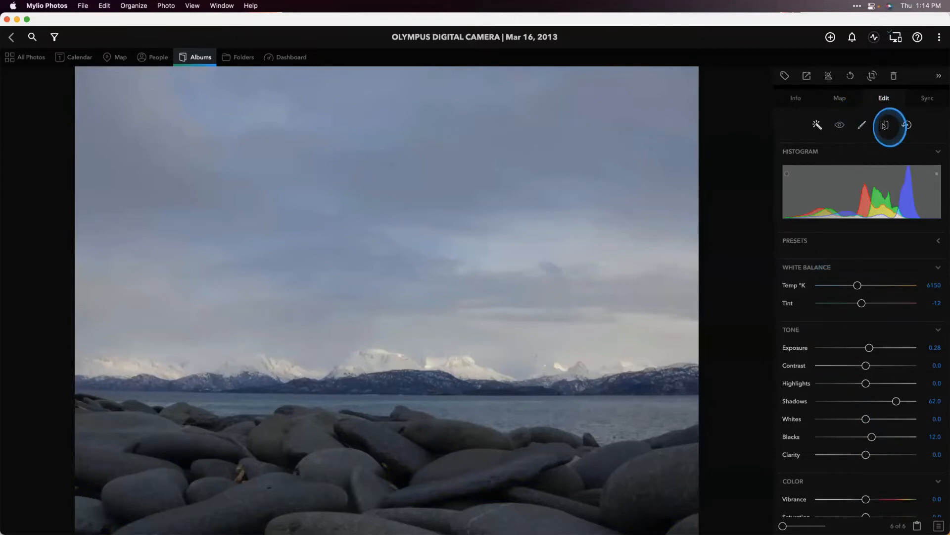
{"action": "left_click", "coordinate": [885, 125]}
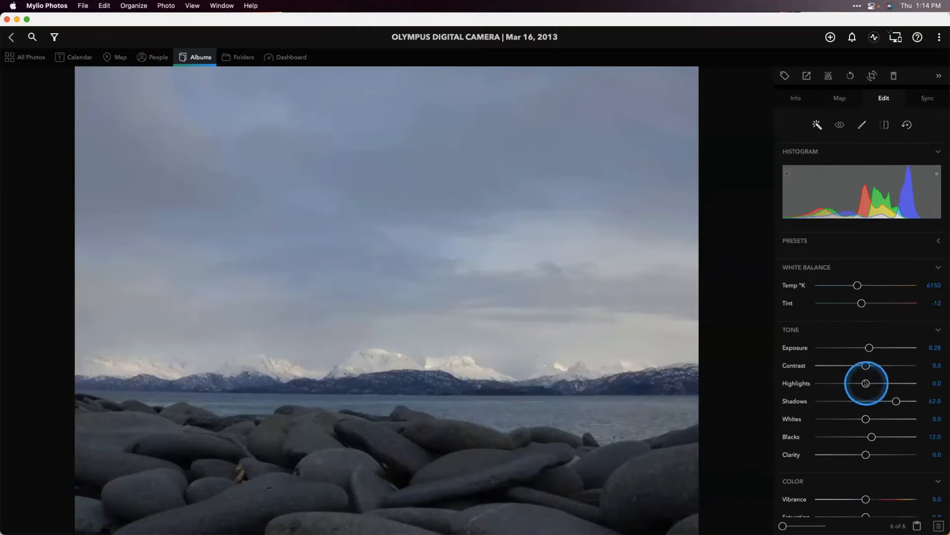
{"action": "left_click_drag", "start_coordinate": [866, 383], "coordinate": [824, 384]}
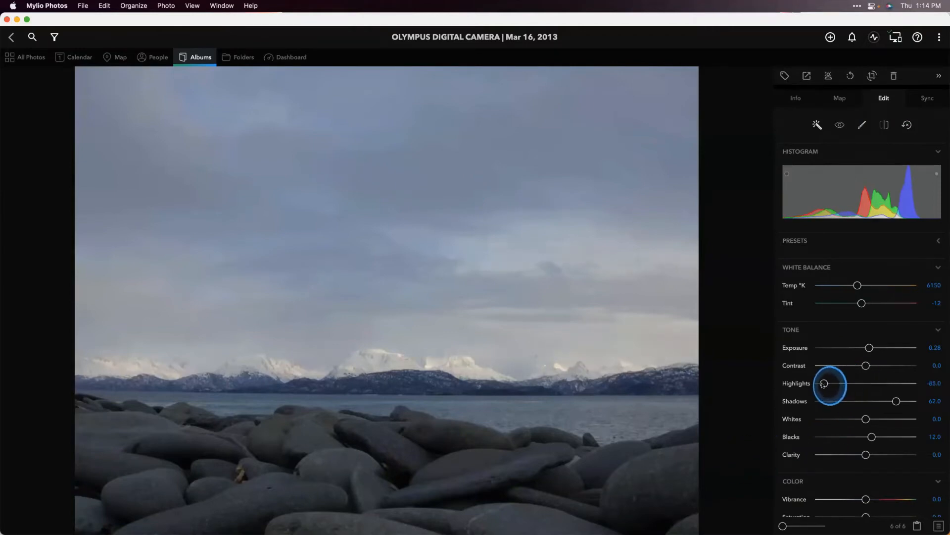
{"action": "double_click", "coordinate": [834, 383]}
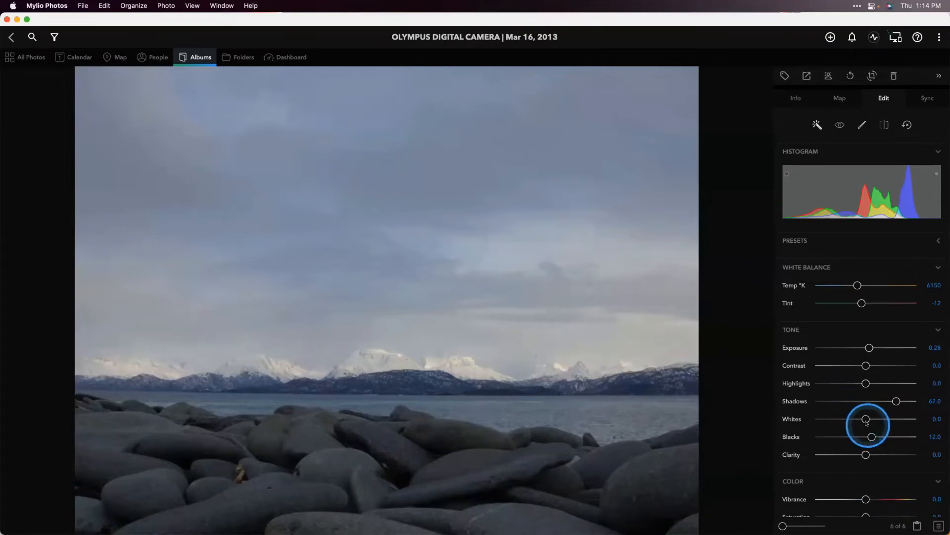
Tone down the bright sky with Highlights at -76 and Whites at -43, and set Clarity to 30
{"action": "left_click_drag", "start_coordinate": [866, 420], "coordinate": [844, 420]}
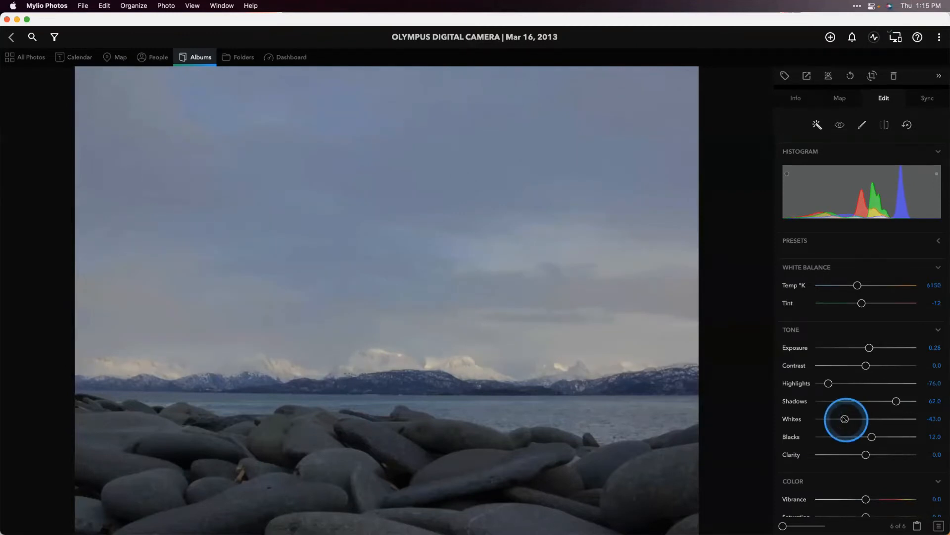
{"action": "left_click", "coordinate": [361, 265]}
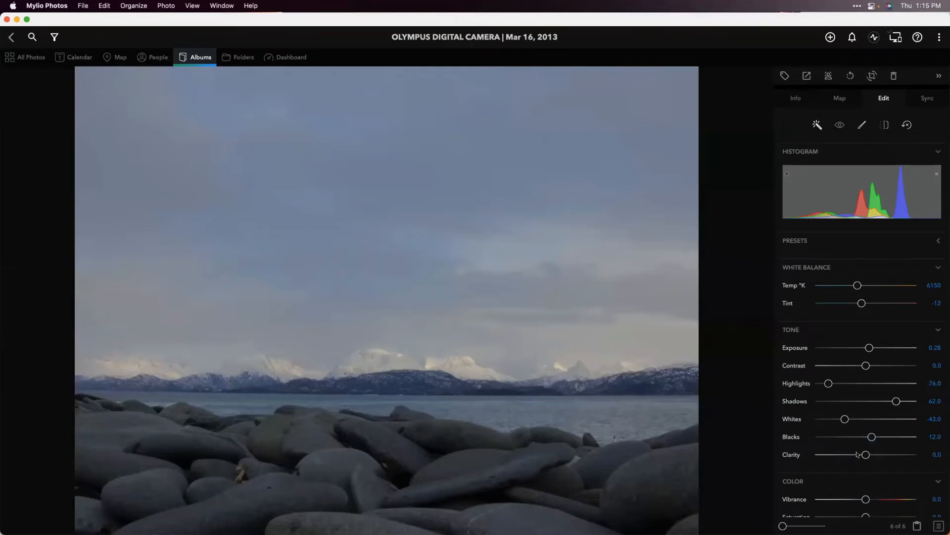
{"action": "mouse_move", "coordinate": [866, 454]}
{"action": "left_mouse_down"}
{"action": "mouse_move", "coordinate": [889, 456]}
{"action": "mouse_move", "coordinate": [881, 456]}
{"action": "left_mouse_up"}
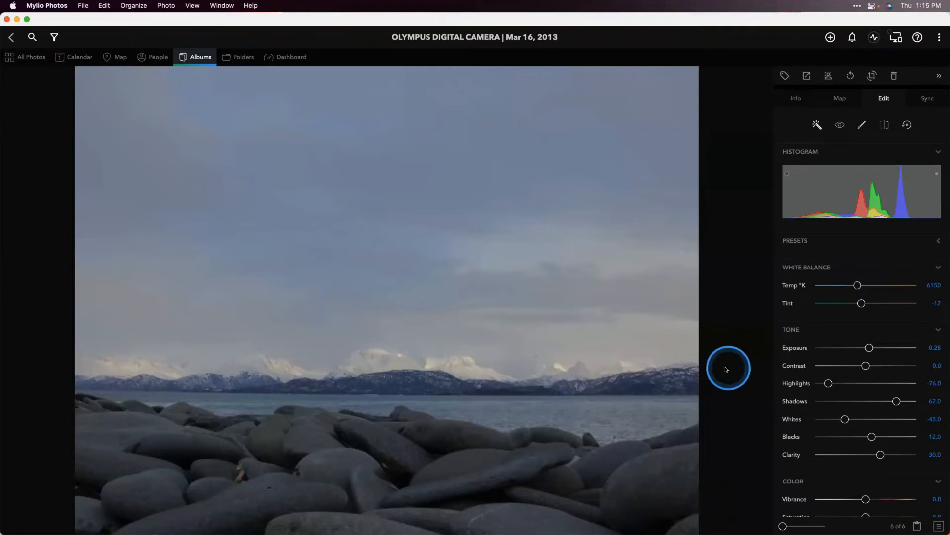
Enrich the shoreline photo's muted colors by setting Vibrance to 33
{"action": "scroll", "coordinate": [810, 387], "scroll_direction": "down", "scroll_amount": 1}
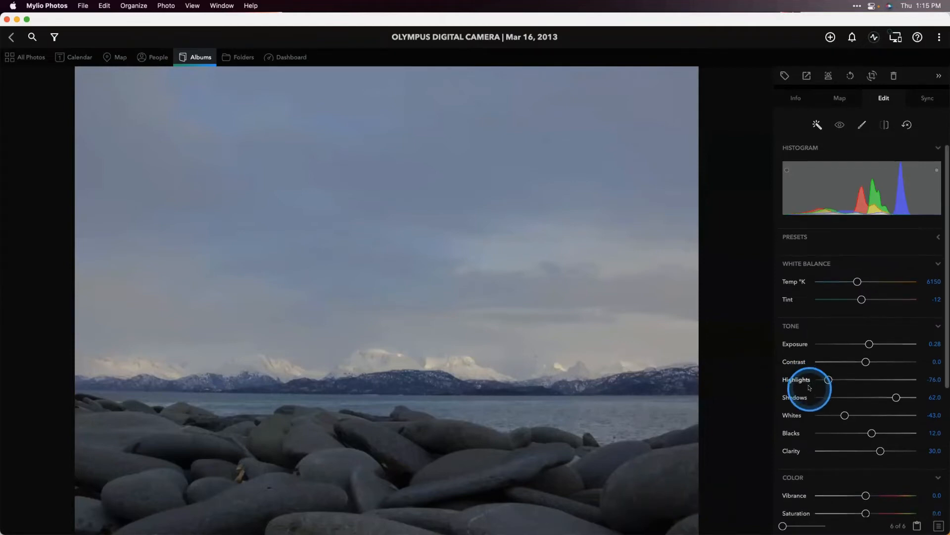
{"action": "scroll", "coordinate": [809, 387], "scroll_direction": "down", "scroll_amount": 5}
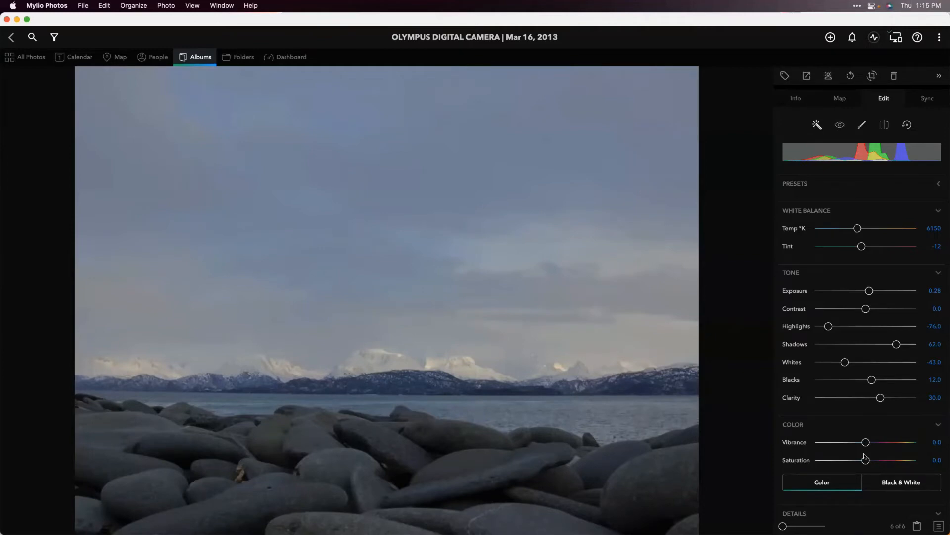
{"action": "left_click", "coordinate": [865, 442]}
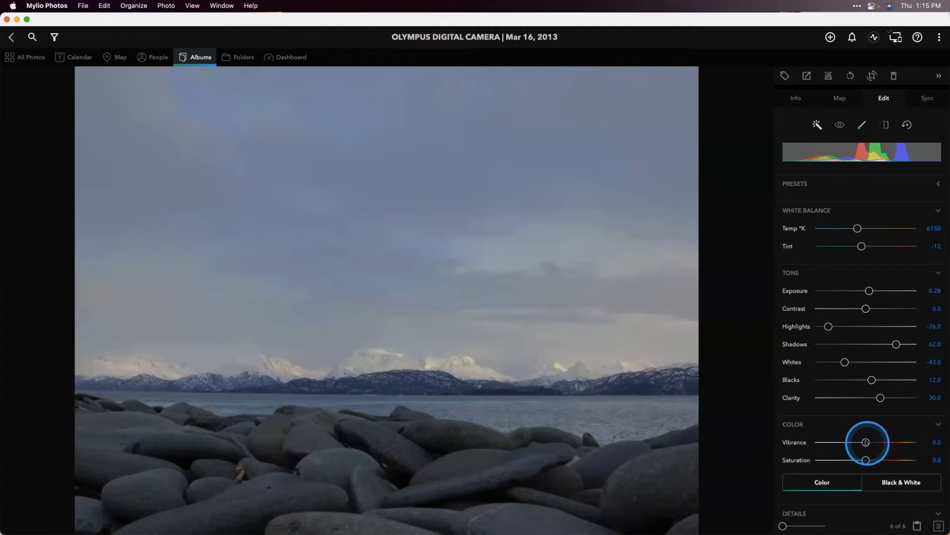
{"action": "left_click_drag", "start_coordinate": [866, 442], "coordinate": [882, 443]}
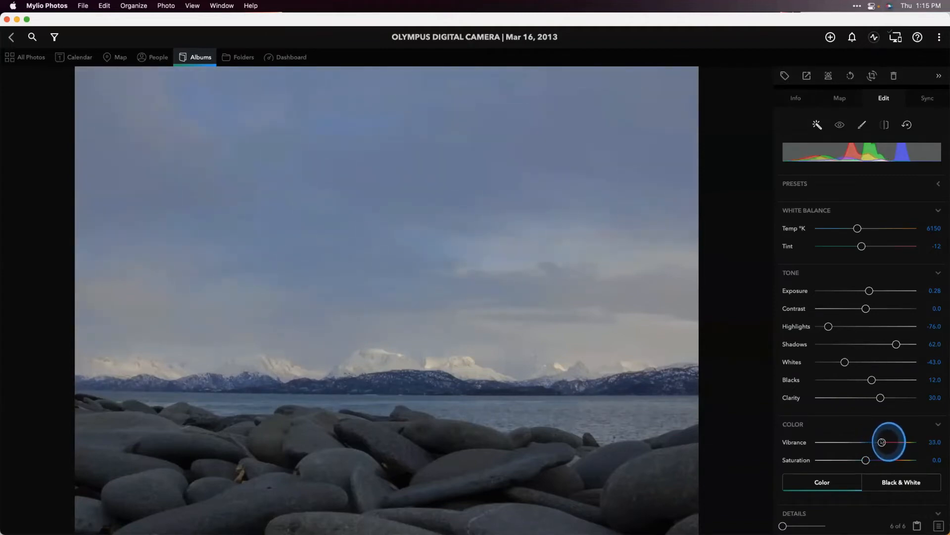
Try a higher Saturation before resetting it to 0, and warm the white balance to a temperature of 6762 K
{"action": "left_click", "coordinate": [866, 460]}
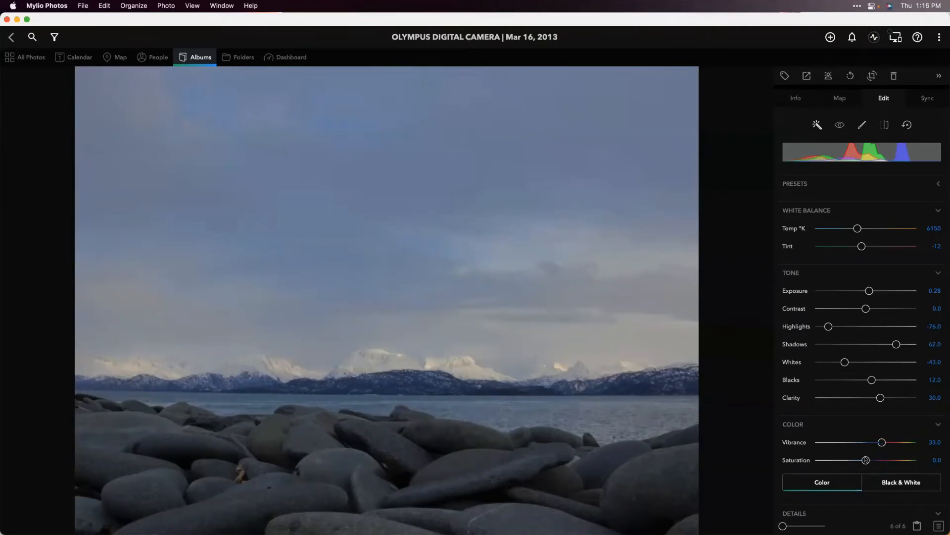
{"action": "left_click_drag", "start_coordinate": [866, 460], "coordinate": [874, 460]}
{"action": "double_click", "coordinate": [875, 460]}
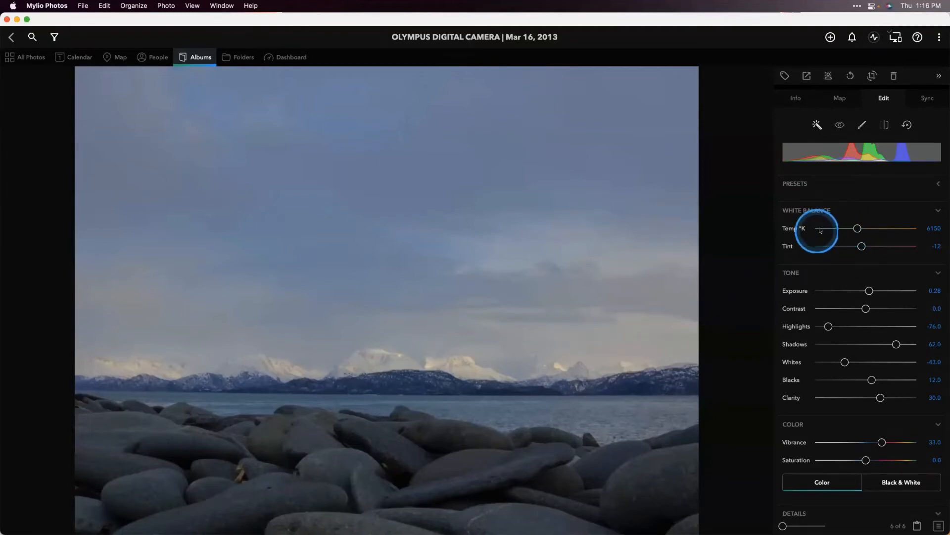
{"action": "left_click_drag", "start_coordinate": [857, 228], "coordinate": [864, 228]}
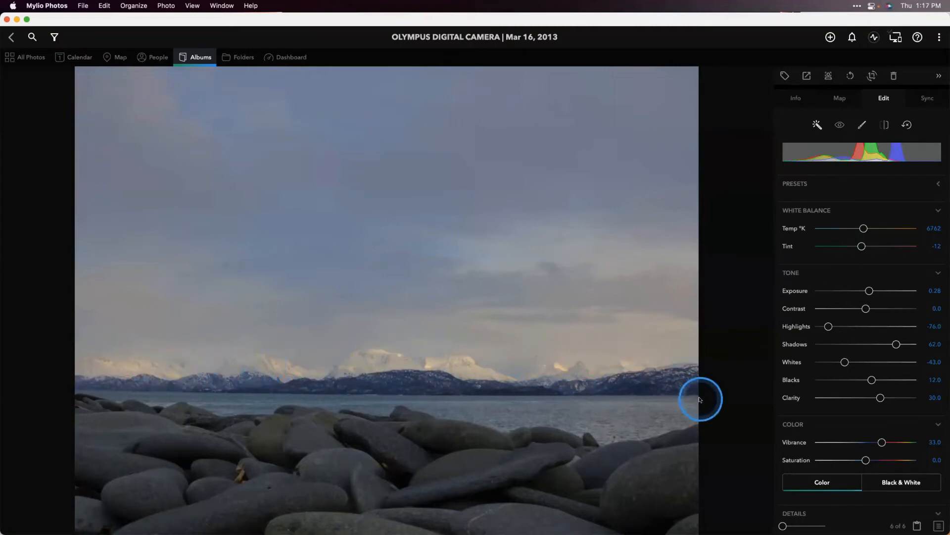
Set Sharpen to 12.5 and noise reduction to Light, checking the detail of the snowy mountains up close
{"action": "scroll", "coordinate": [842, 394], "scroll_direction": "down", "scroll_amount": 3}
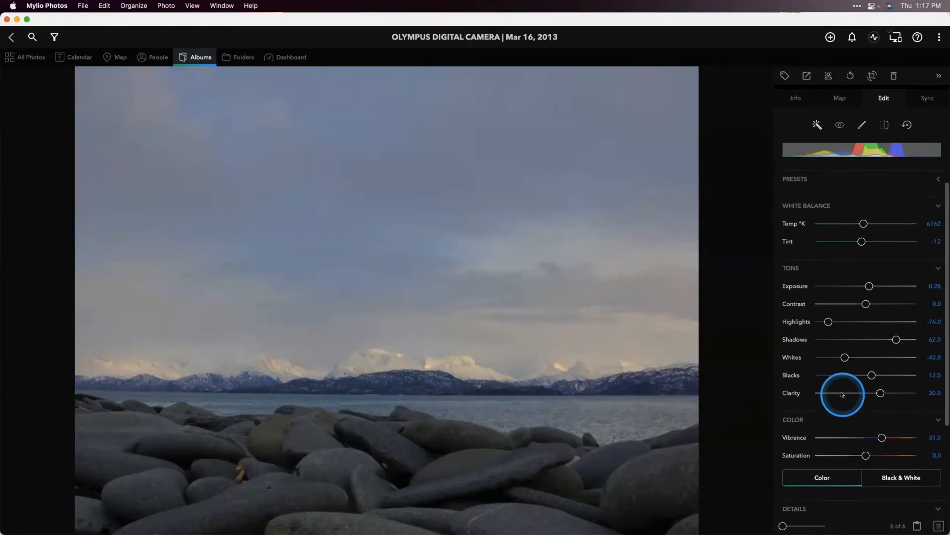
{"action": "scroll", "coordinate": [842, 394], "scroll_direction": "down", "scroll_amount": 3}
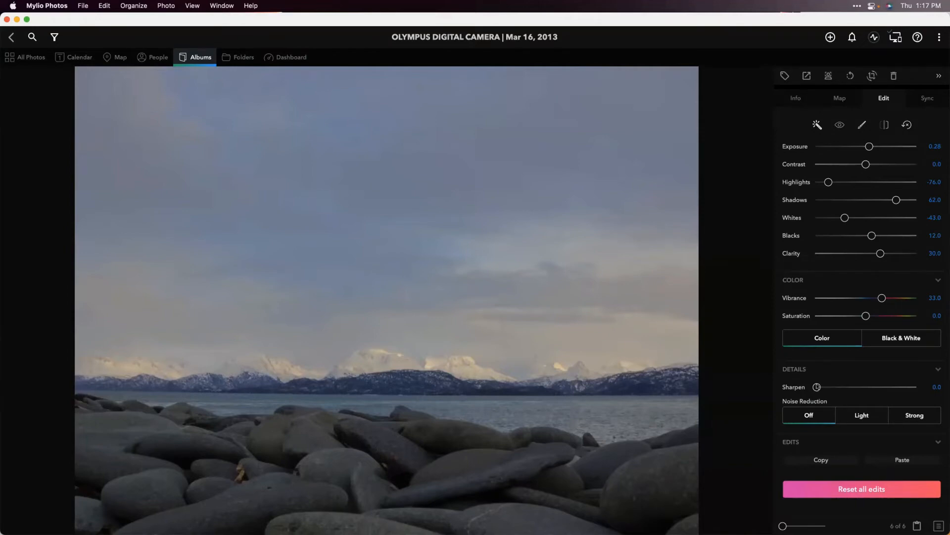
{"action": "left_click_drag", "start_coordinate": [817, 386], "coordinate": [829, 387]}
{"action": "double_click", "coordinate": [464, 395]}
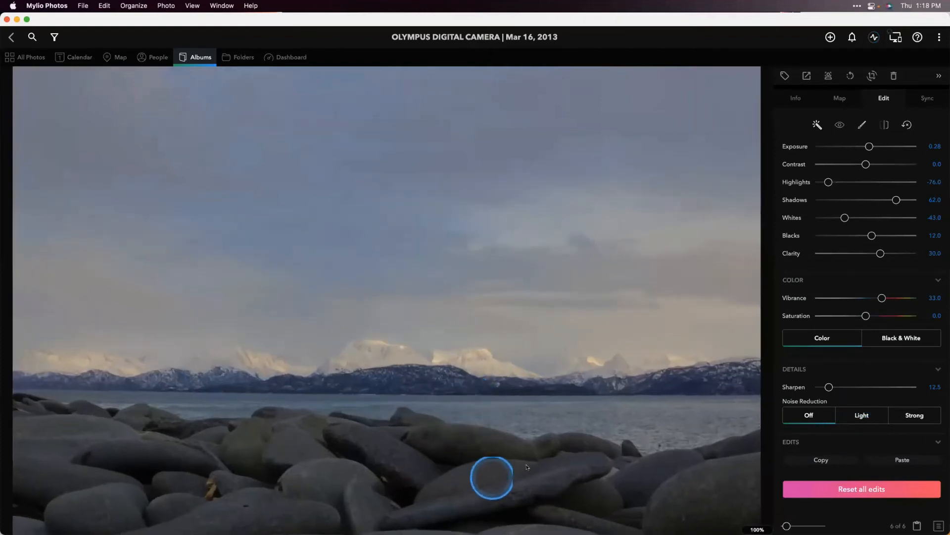
{"action": "left_click_drag", "start_coordinate": [787, 526], "coordinate": [796, 525]}
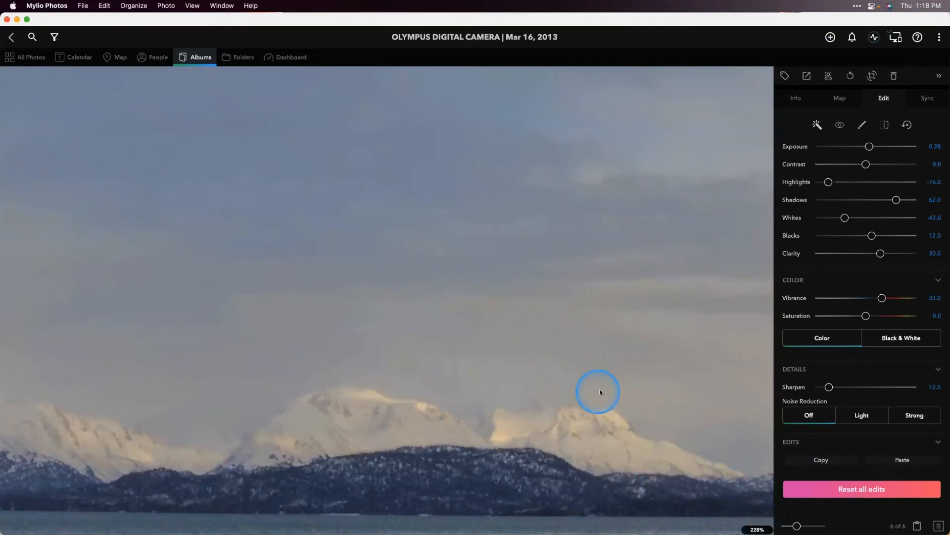
{"action": "left_click", "coordinate": [865, 415]}
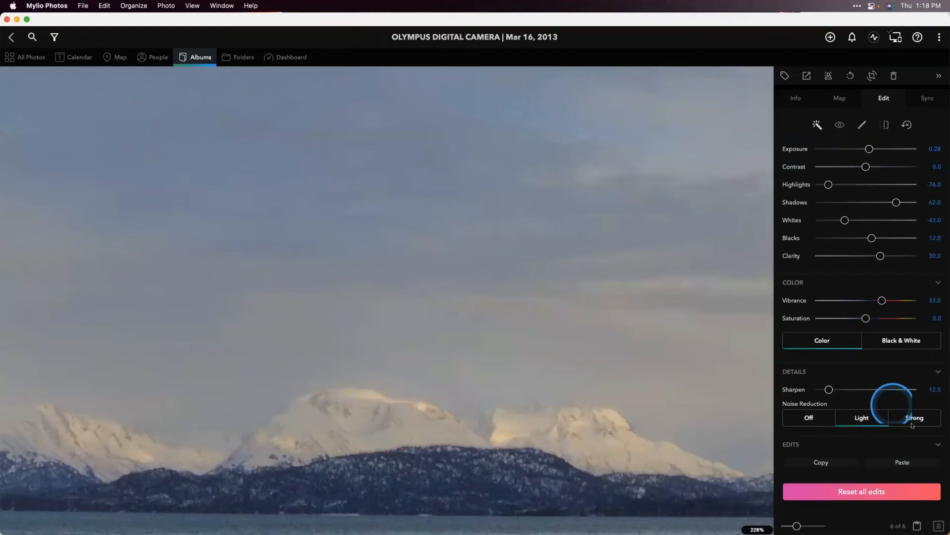
{"action": "left_click", "coordinate": [598, 392]}
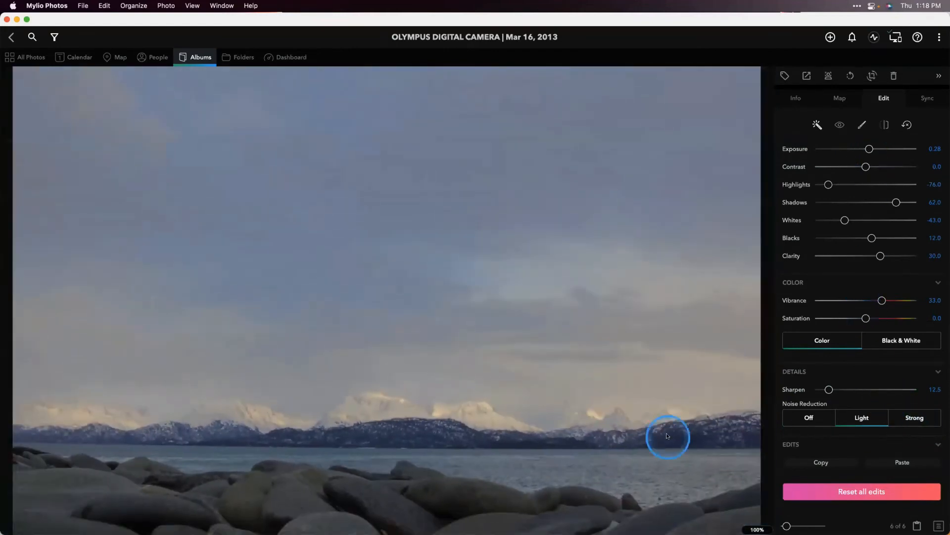
Compare the finished shoreline edit with the original photo, and review the histogram
{"action": "left_click", "coordinate": [885, 125]}
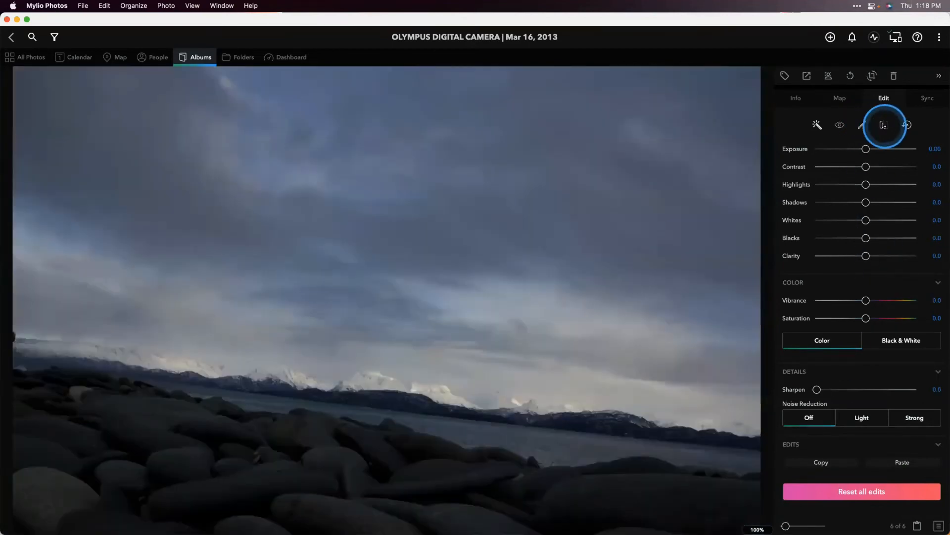
{"action": "left_click", "coordinate": [884, 125]}
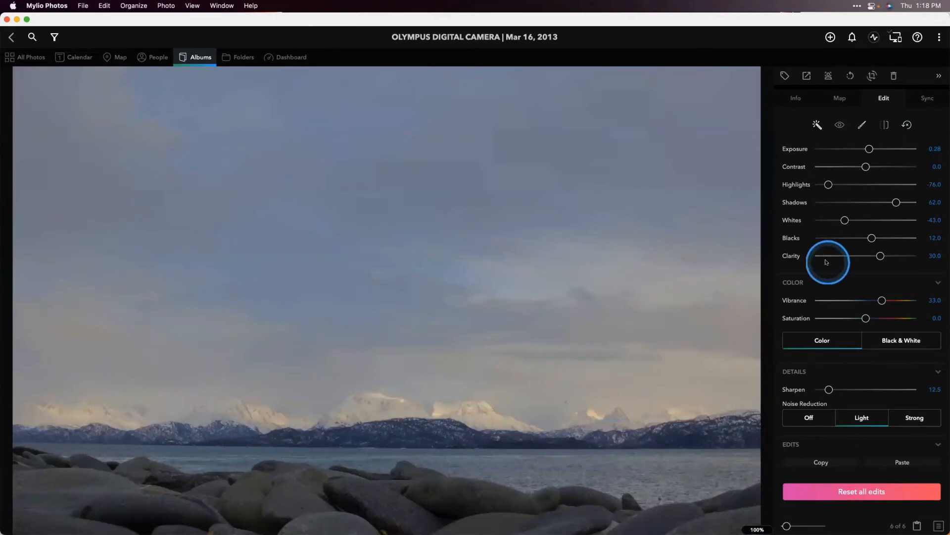
{"action": "scroll", "coordinate": [826, 262], "scroll_direction": "up", "scroll_amount": 8}
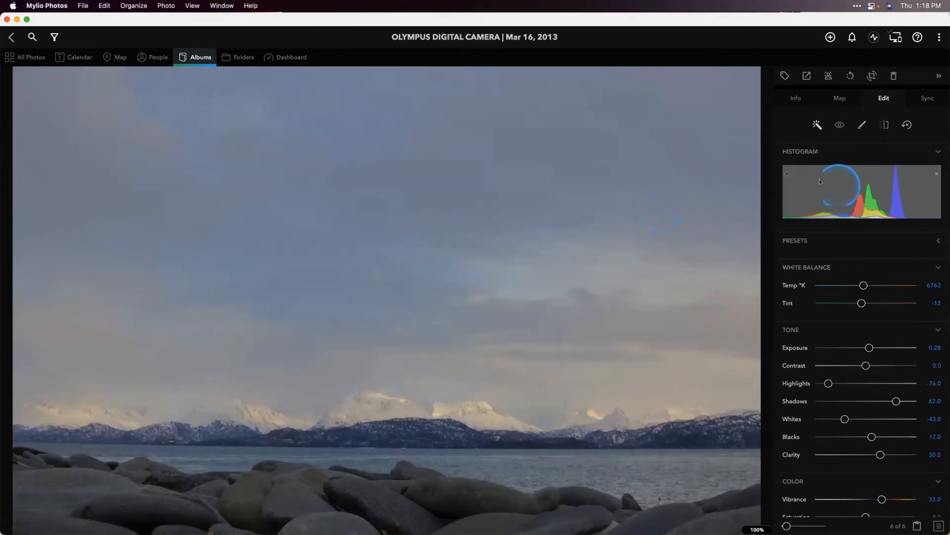
Return to the Editing album and apply the Auto Enhance preset to the dark sunset photo beside the underwater shot
{"action": "left_click", "coordinate": [193, 59]}
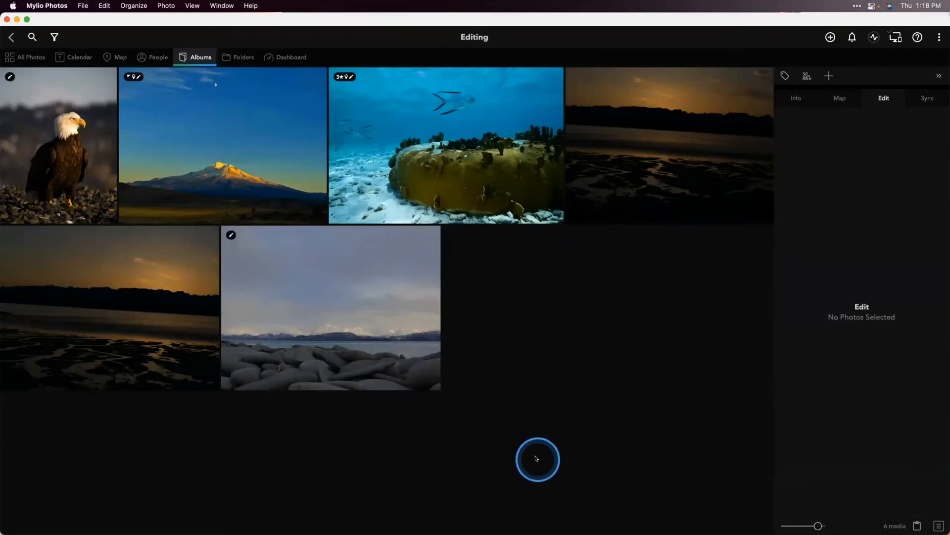
{"action": "left_click", "coordinate": [660, 173]}
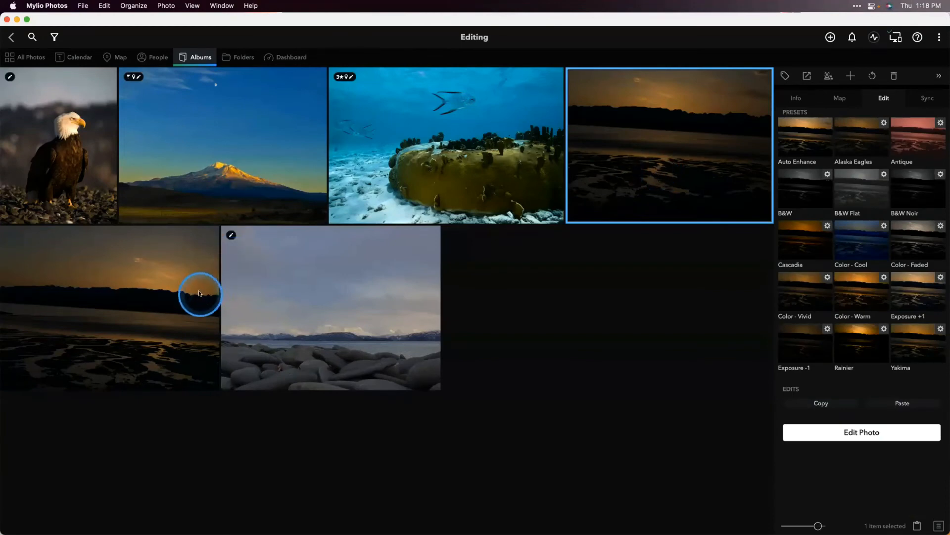
{"action": "scroll", "coordinate": [840, 175], "scroll_direction": "up", "scroll_amount": 1}
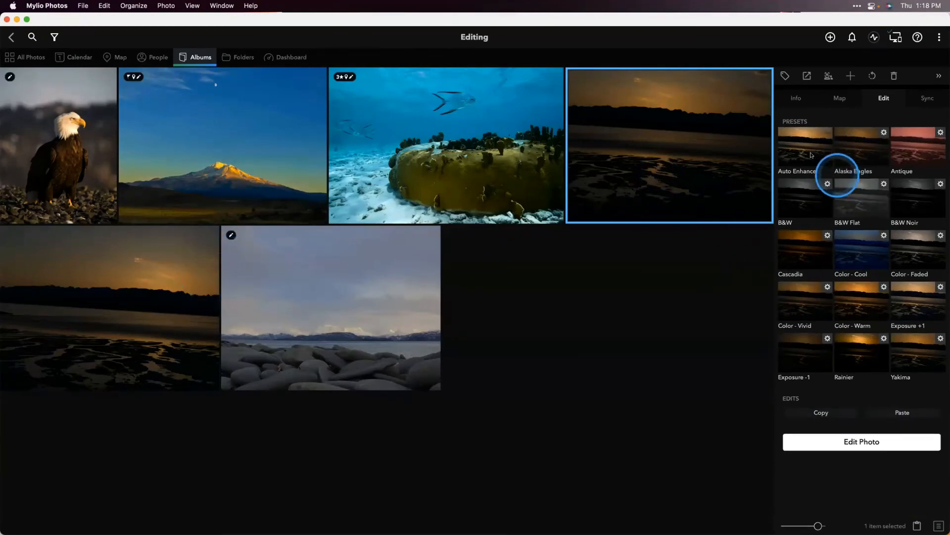
{"action": "left_click", "coordinate": [812, 142]}
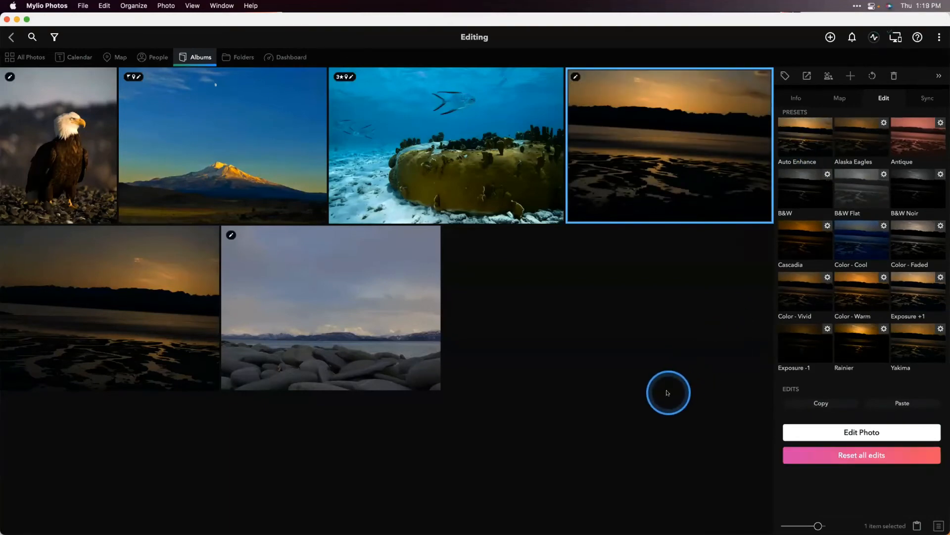
Open the enhanced sunset photo and level its horizon with a rotation of -3.6, keeping the 4.0 x 3.0 aspect
{"action": "double_click", "coordinate": [686, 200]}
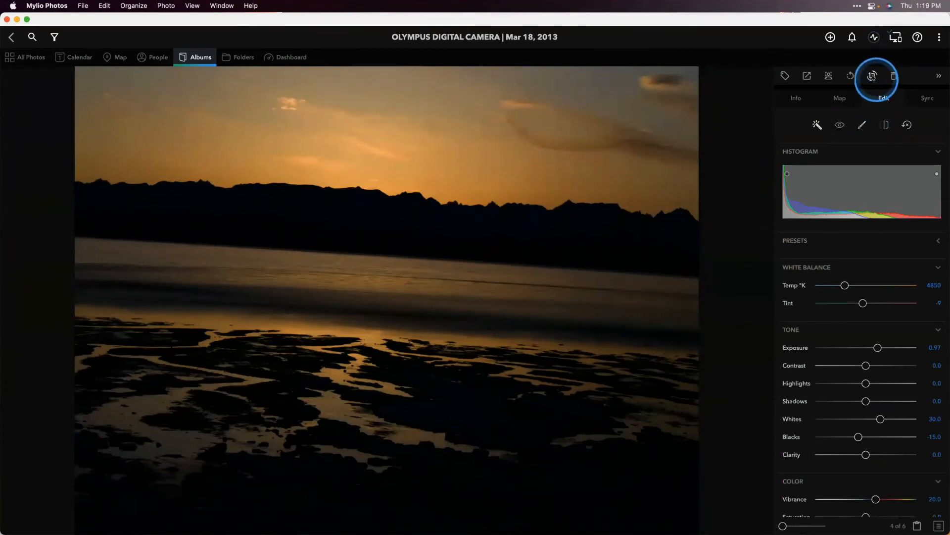
{"action": "left_click", "coordinate": [872, 75]}
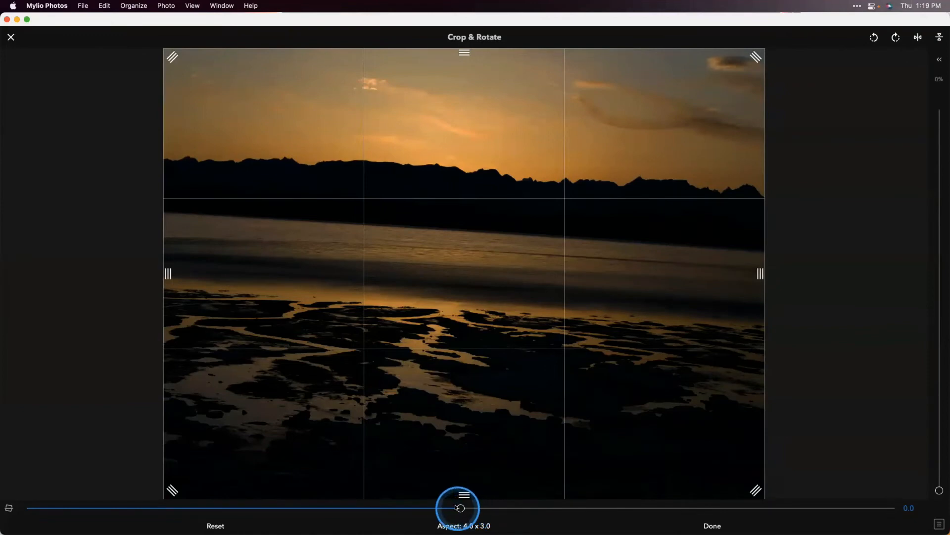
{"action": "left_click_drag", "start_coordinate": [455, 507], "coordinate": [423, 511]}
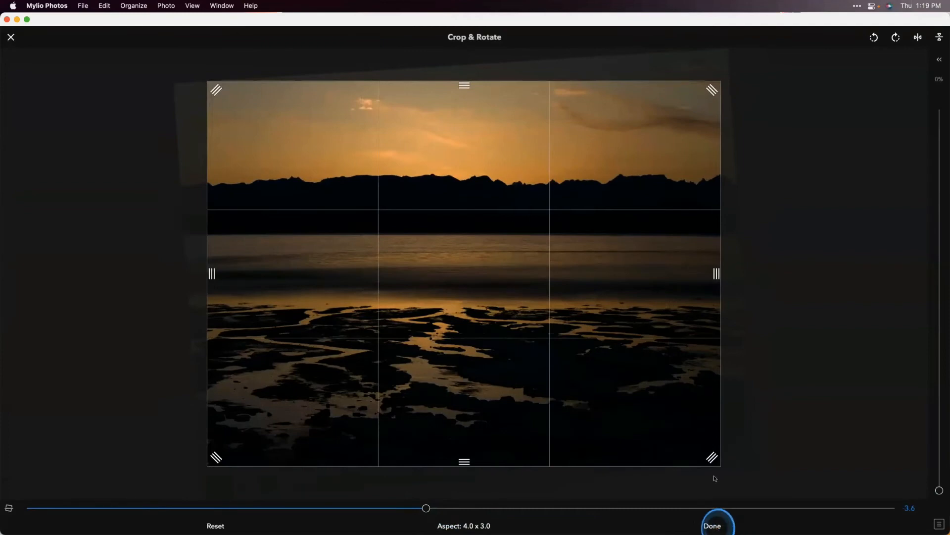
{"action": "left_click", "coordinate": [713, 526]}
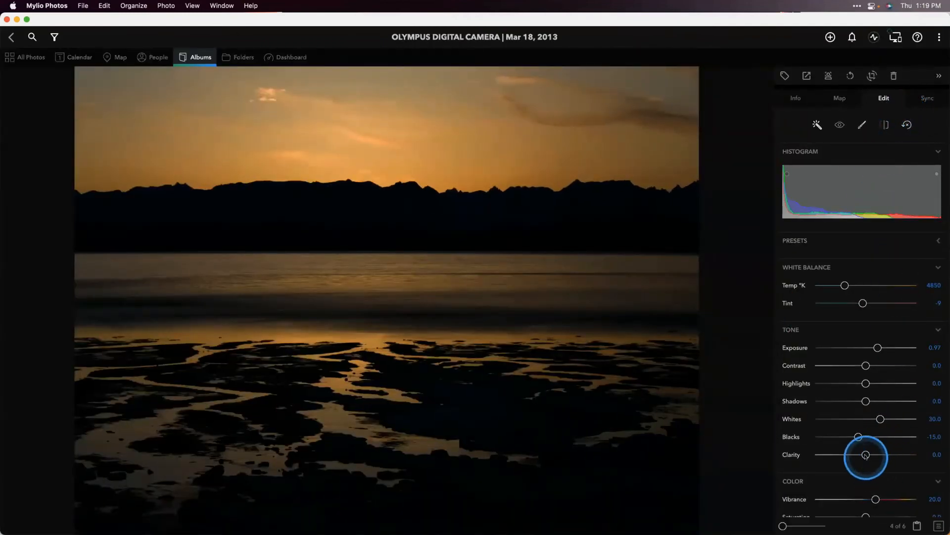
Refine the sunset photo with Clarity at 20, Vibrance at 32 and noise reduction set to Strong
{"action": "left_click_drag", "start_coordinate": [866, 454], "coordinate": [876, 454]}
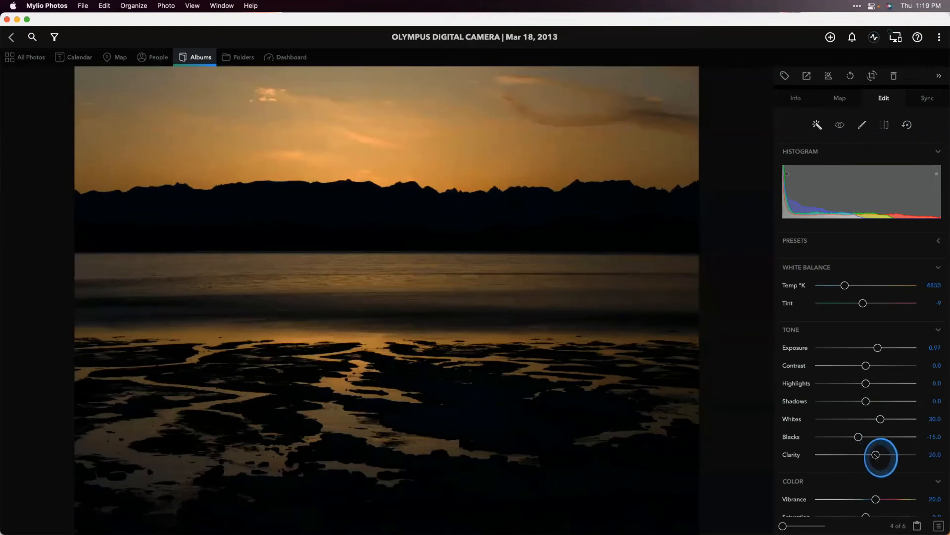
{"action": "left_click_drag", "start_coordinate": [876, 499], "coordinate": [882, 499]}
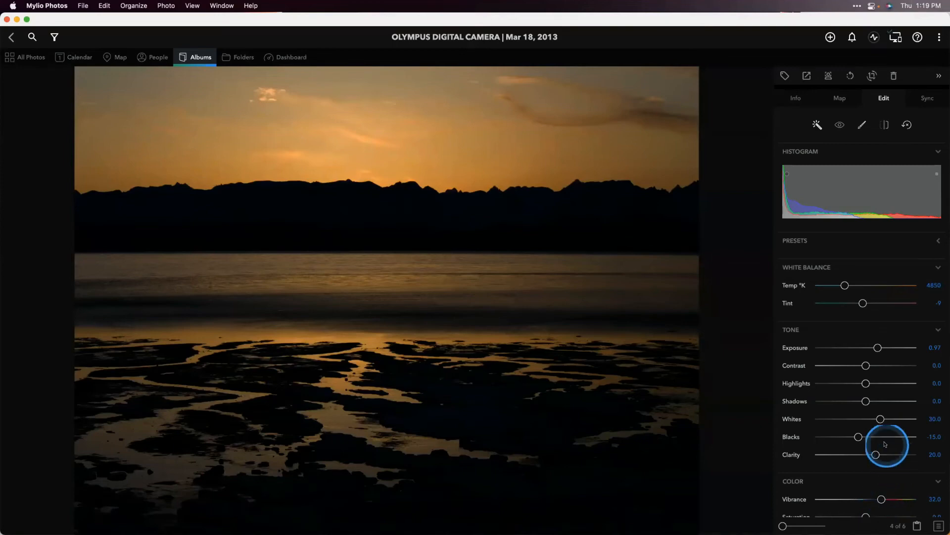
{"action": "scroll", "coordinate": [886, 445], "scroll_direction": "down", "scroll_amount": 3}
{"action": "scroll", "coordinate": [886, 444], "scroll_direction": "down", "scroll_amount": 4}
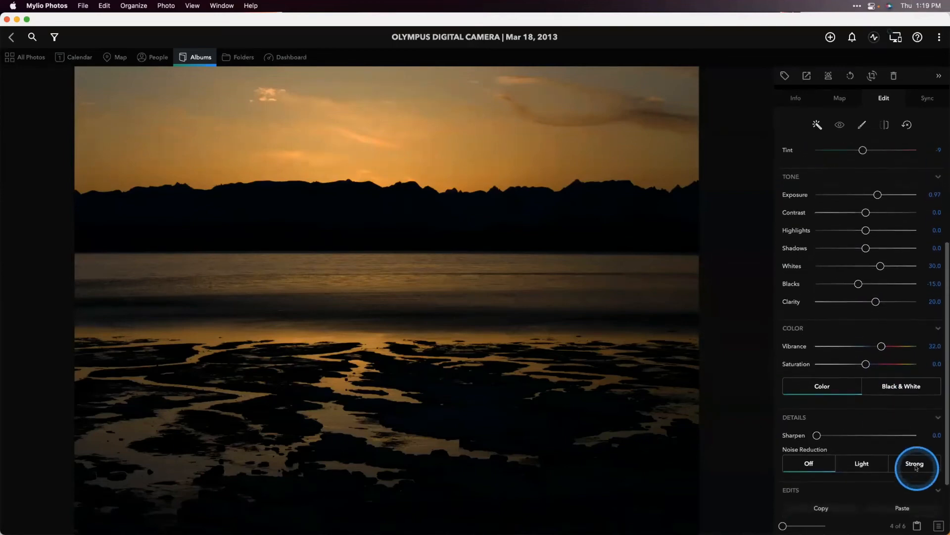
{"action": "left_click", "coordinate": [916, 463]}
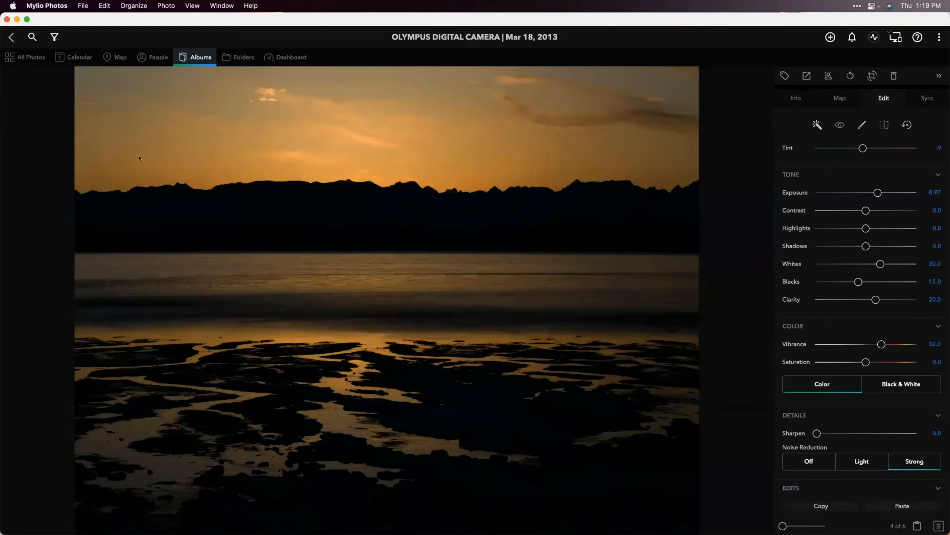
Return to the album and paste the edited sunset photo's adjustments onto the other sunset photo and the blue-sky mountain photo
{"action": "left_click", "coordinate": [12, 38]}
{"action": "left_click", "coordinate": [107, 264]}
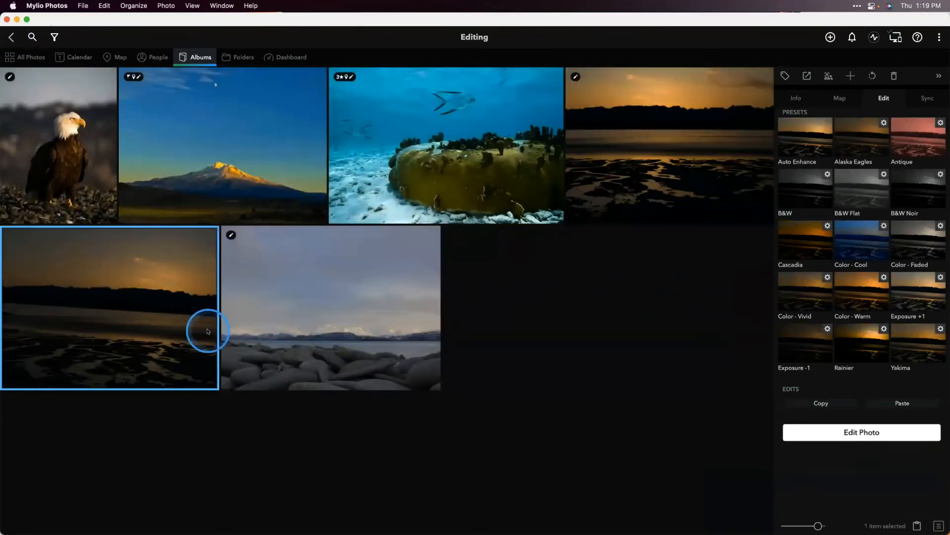
{"action": "left_click", "coordinate": [902, 403]}
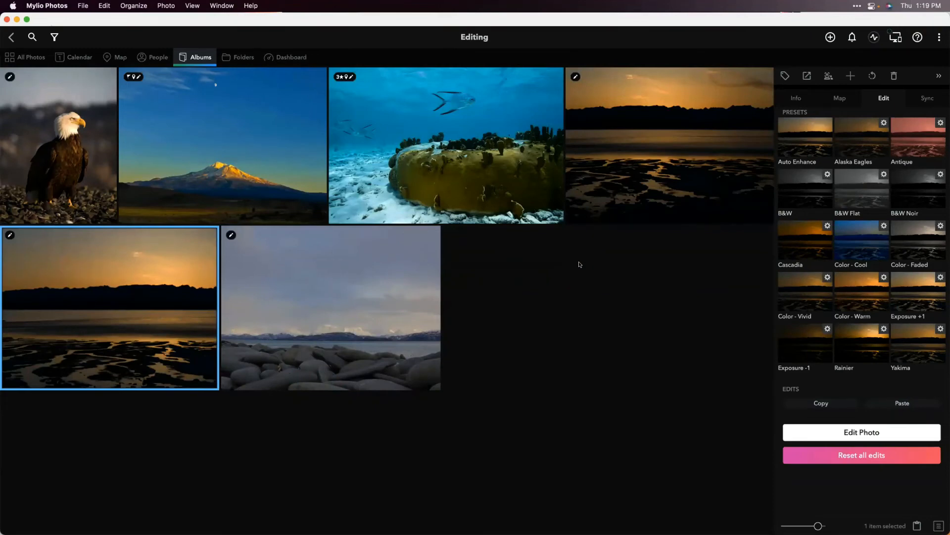
{"action": "left_click", "coordinate": [257, 162]}
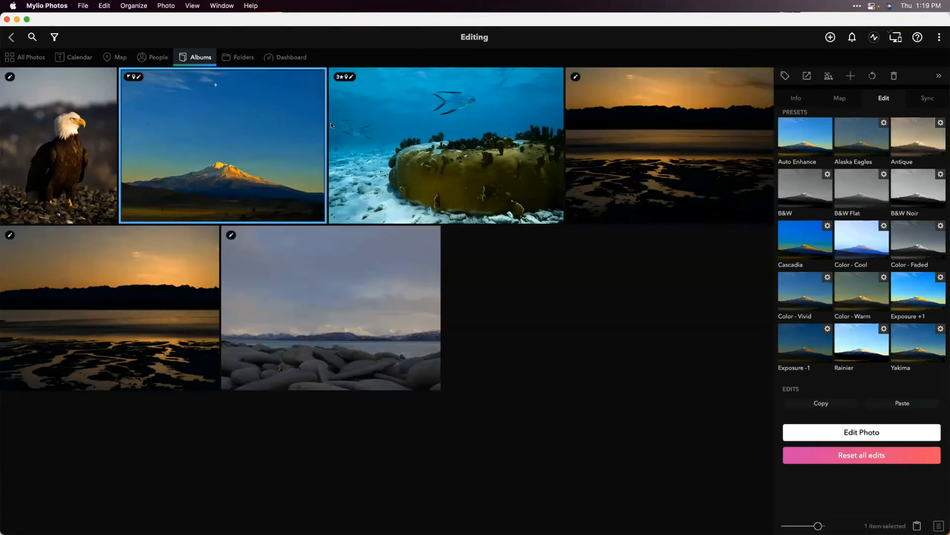
{"action": "left_click", "coordinate": [893, 403]}
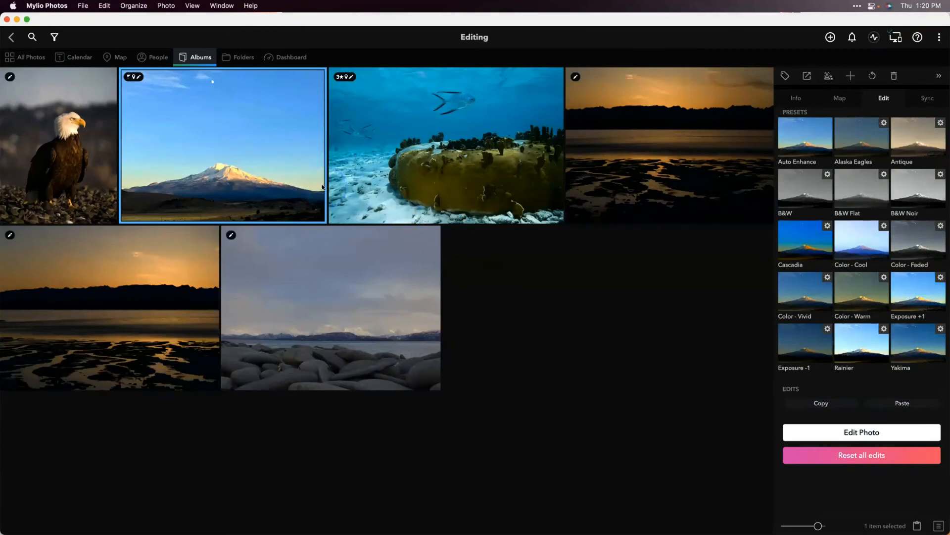
Open the blue-sky mountain photo and save its changed adjustments as a preset named Quick Adjust, excluding crop and angle
{"action": "double_click", "coordinate": [262, 185]}
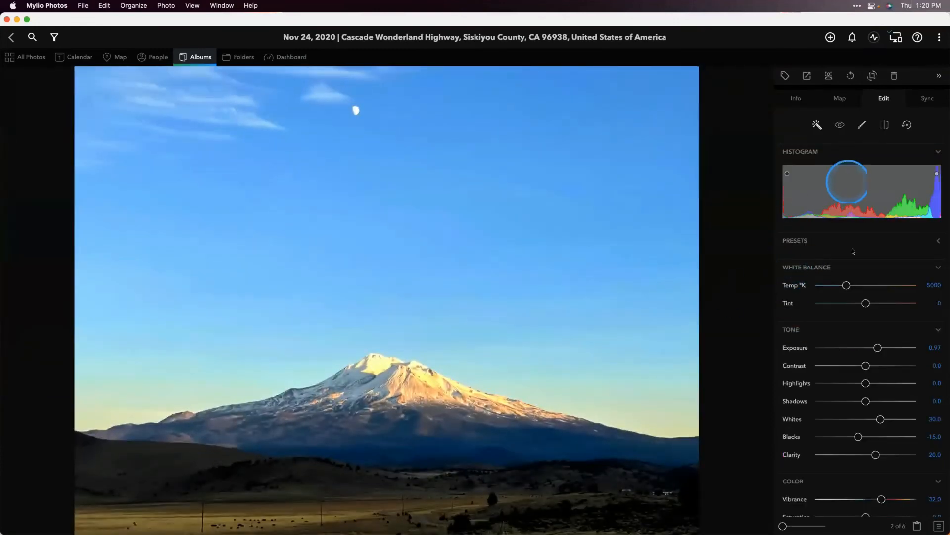
{"action": "left_click", "coordinate": [934, 247]}
{"action": "scroll", "coordinate": [886, 262], "scroll_direction": "down", "scroll_amount": 2}
{"action": "scroll", "coordinate": [886, 261], "scroll_direction": "down", "scroll_amount": 5}
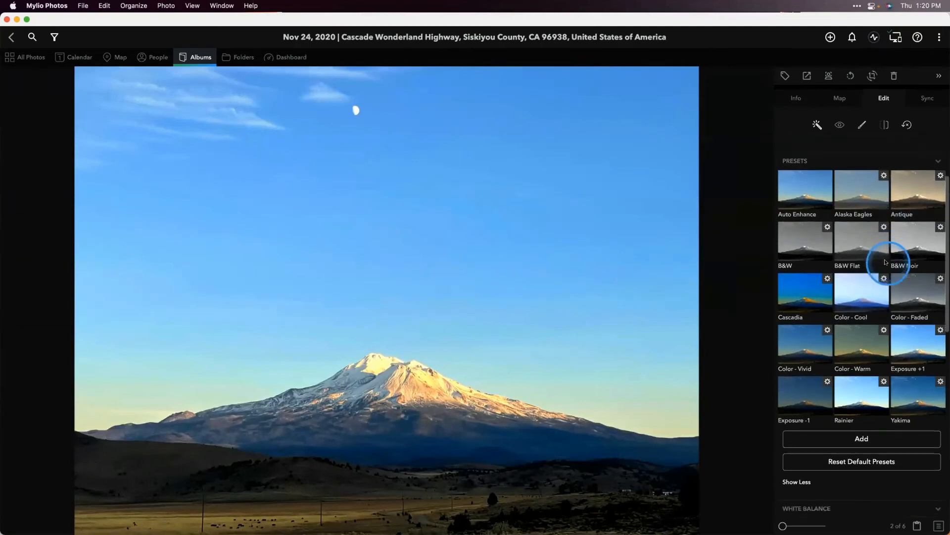
{"action": "left_click", "coordinate": [875, 377]}
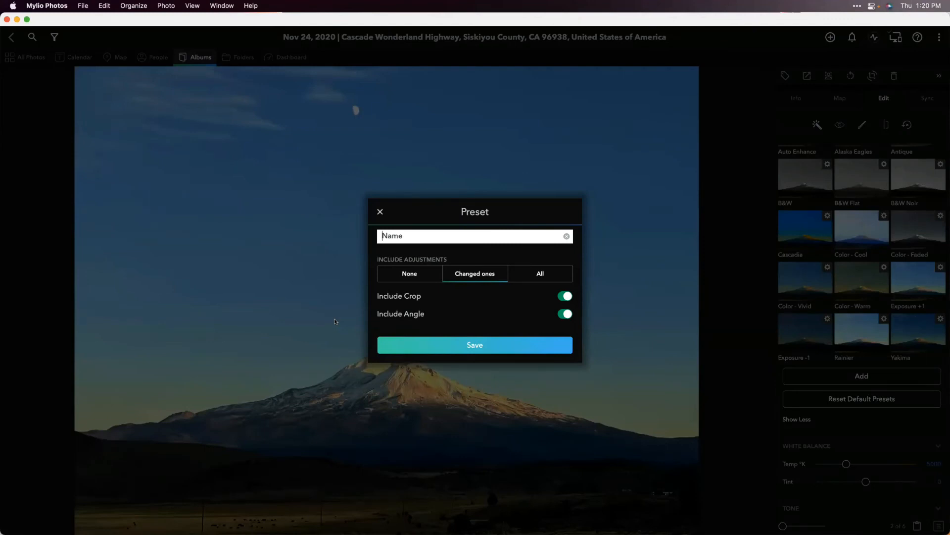
{"action": "type", "text": "Quick Adjust"}
{"action": "left_click", "coordinate": [566, 313]}
{"action": "left_click", "coordinate": [566, 296]}
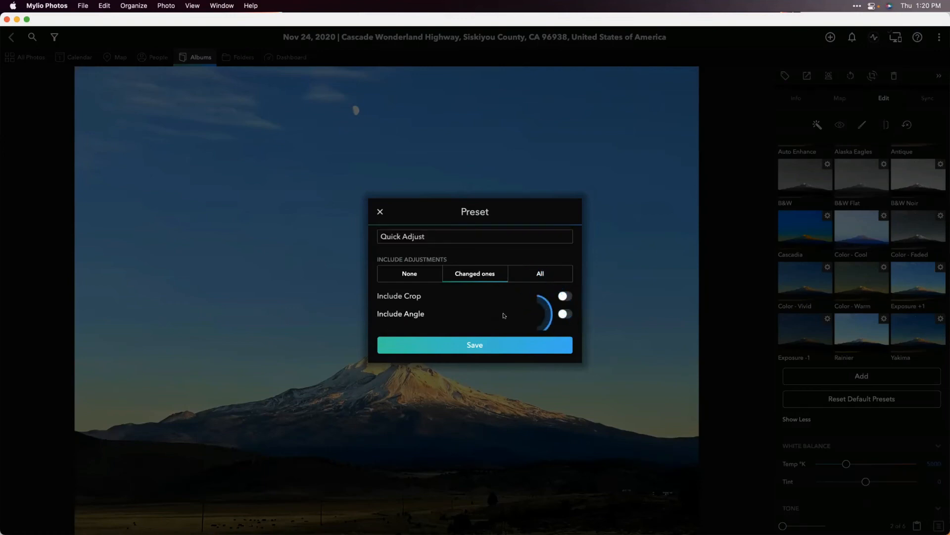
{"action": "left_click", "coordinate": [477, 340]}
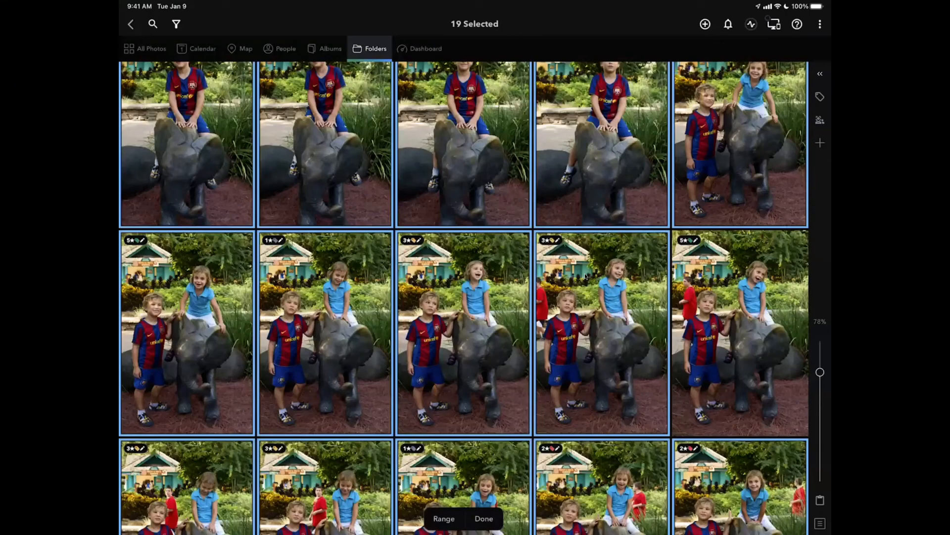
Look over the selected elephant-statue photos in the Busch Gardens folder and clear the whole selection
{"action": "scroll", "coordinate": [585, 276], "scroll_direction": "down", "scroll_amount": 10}
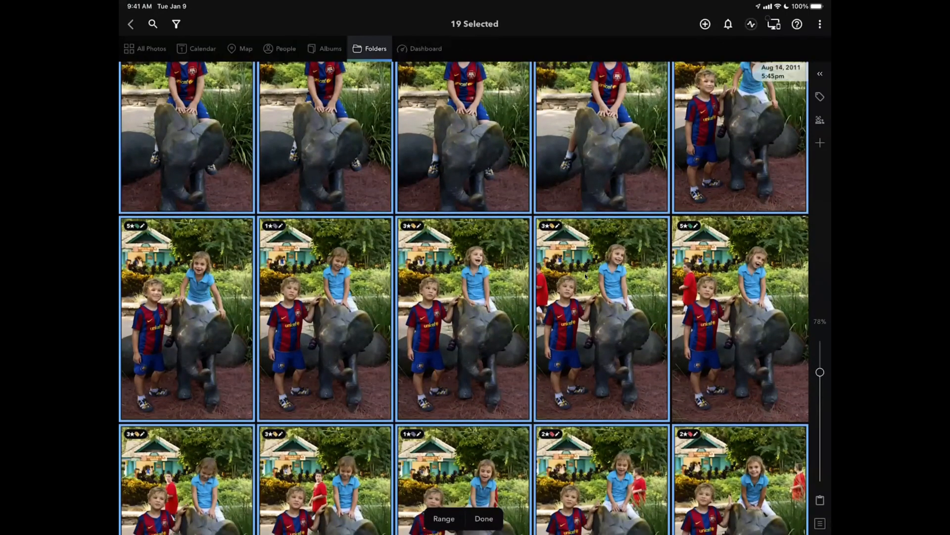
{"action": "scroll", "coordinate": [585, 275], "scroll_direction": "down", "scroll_amount": 3}
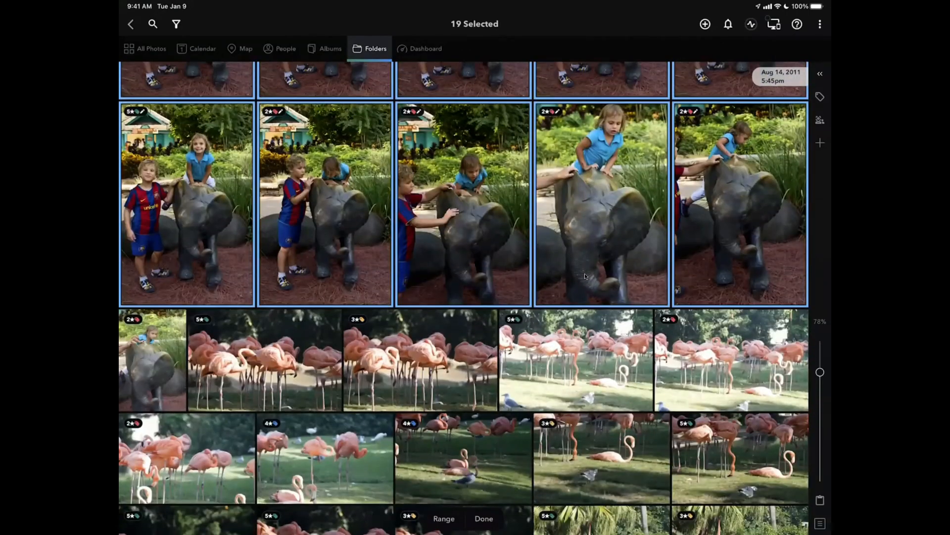
{"action": "scroll", "coordinate": [585, 276], "scroll_direction": "up", "scroll_amount": 10}
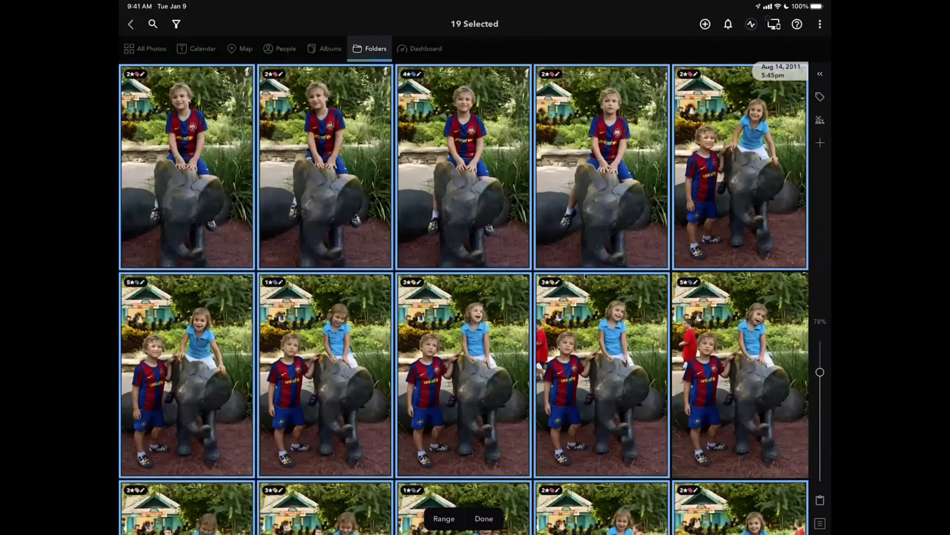
{"action": "scroll", "coordinate": [585, 276], "scroll_direction": "down", "scroll_amount": 5}
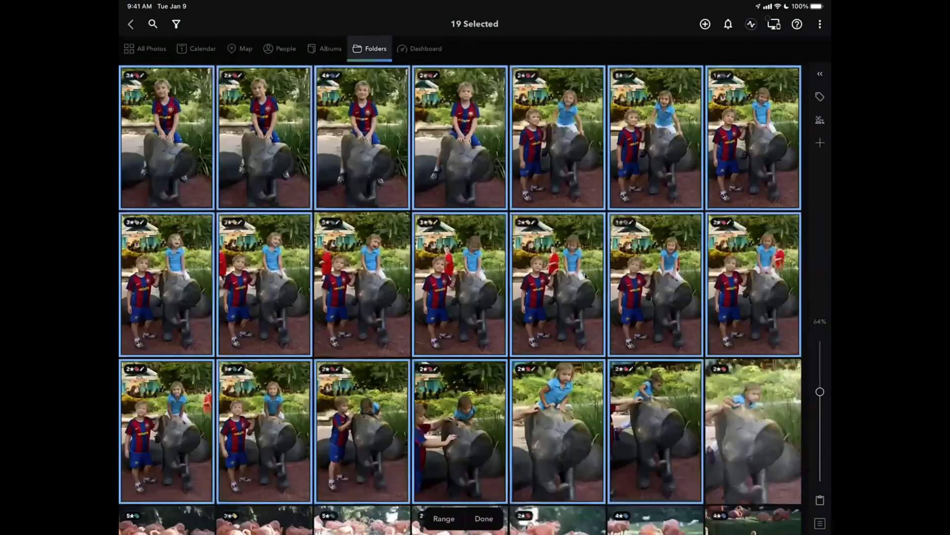
{"action": "scroll", "coordinate": [585, 276], "scroll_direction": "down", "scroll_amount": 2}
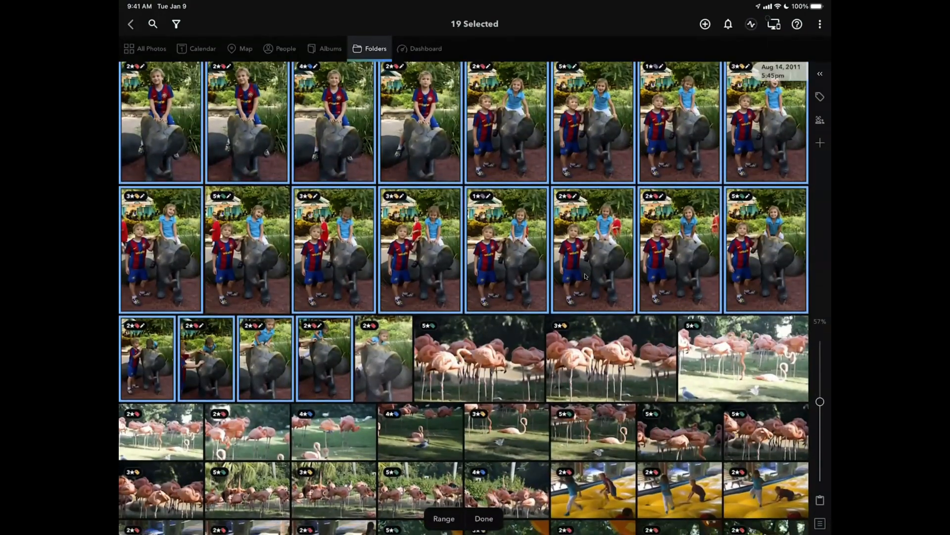
{"action": "left_click", "coordinate": [479, 301]}
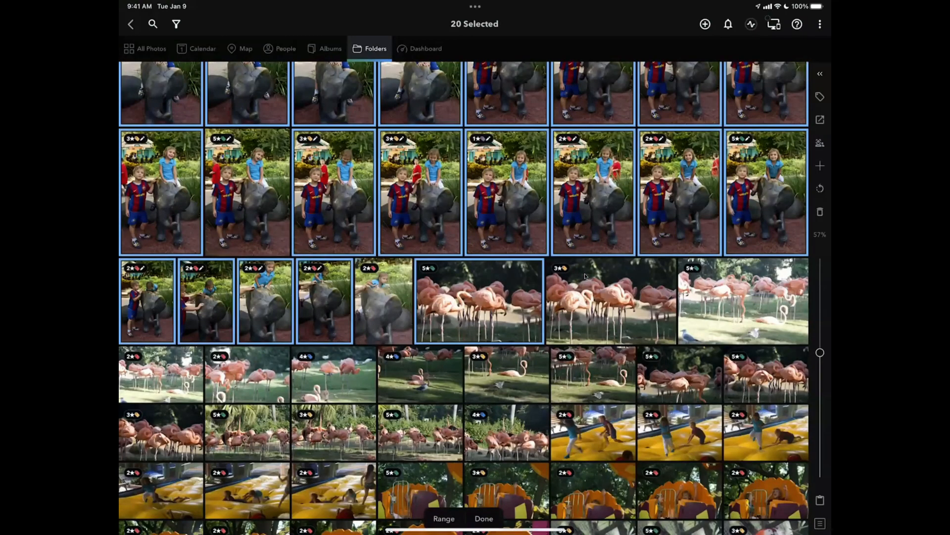
{"action": "left_click", "coordinate": [820, 523]}
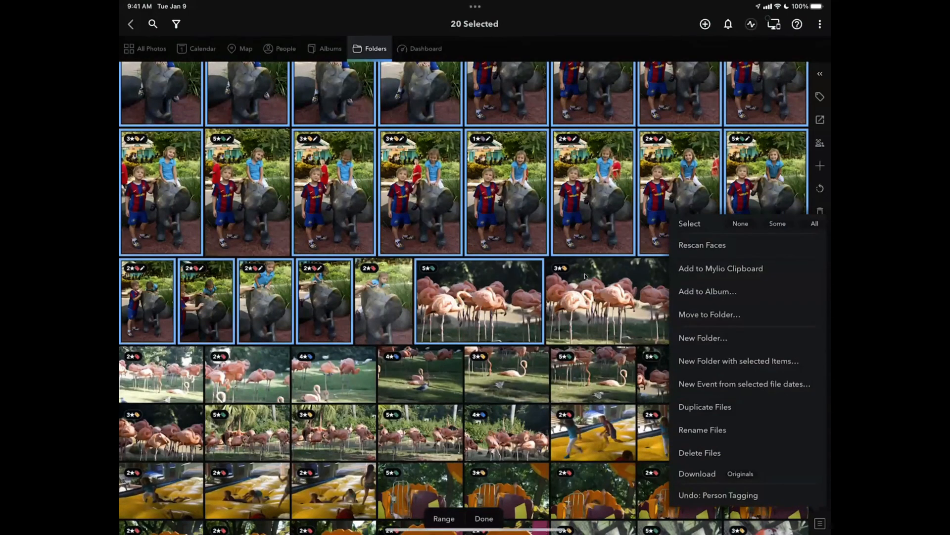
{"action": "left_click", "coordinate": [741, 224]}
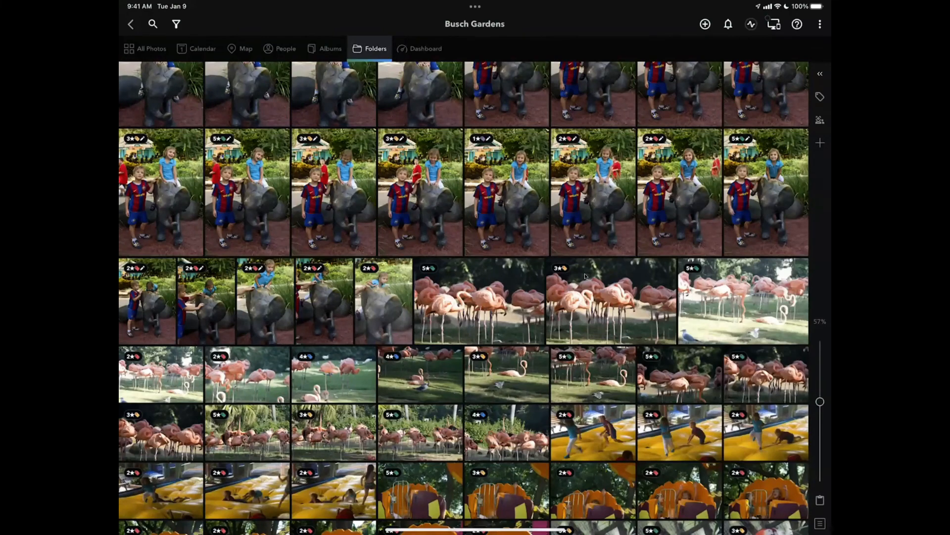
Open the first flamingo photo after the elephant-statue shots for editing and auto-enhance it
{"action": "left_click", "coordinate": [479, 301]}
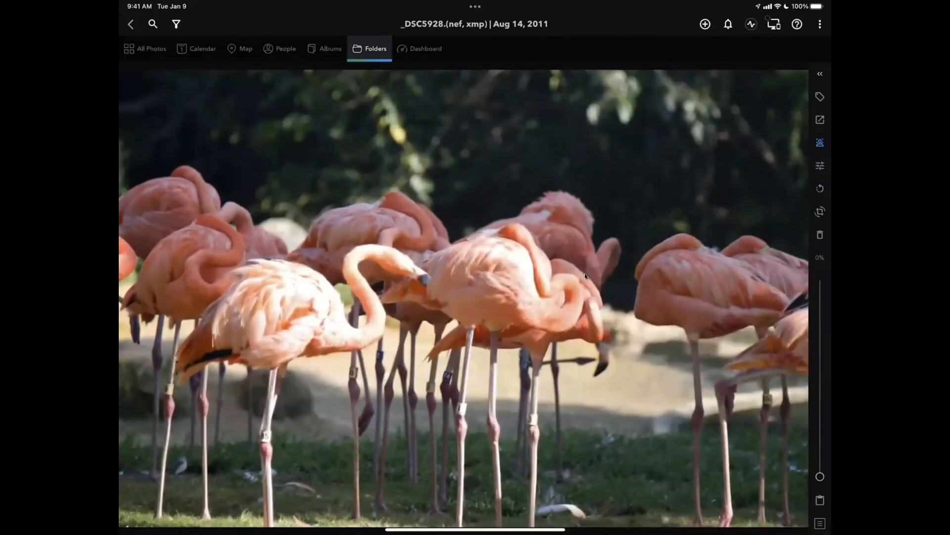
{"action": "key", "text": "e"}
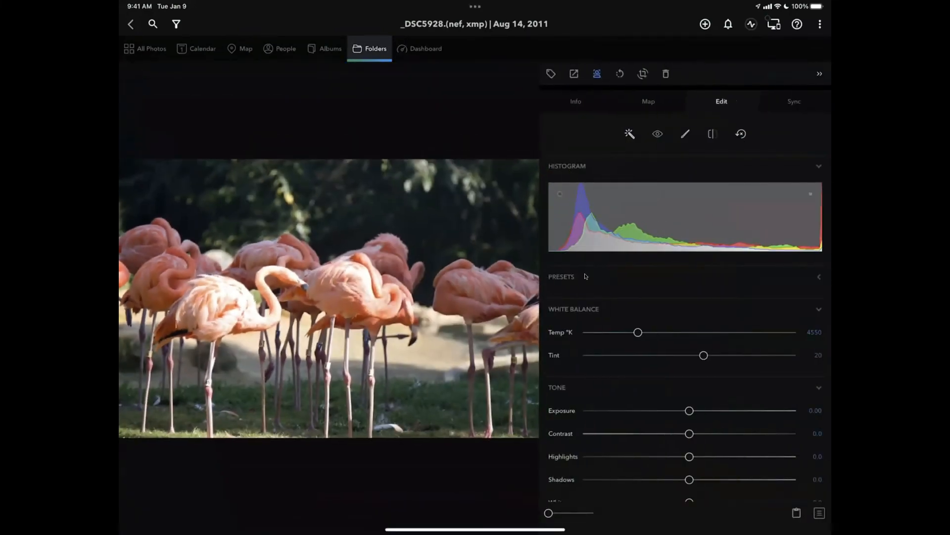
{"action": "key", "text": "a"}
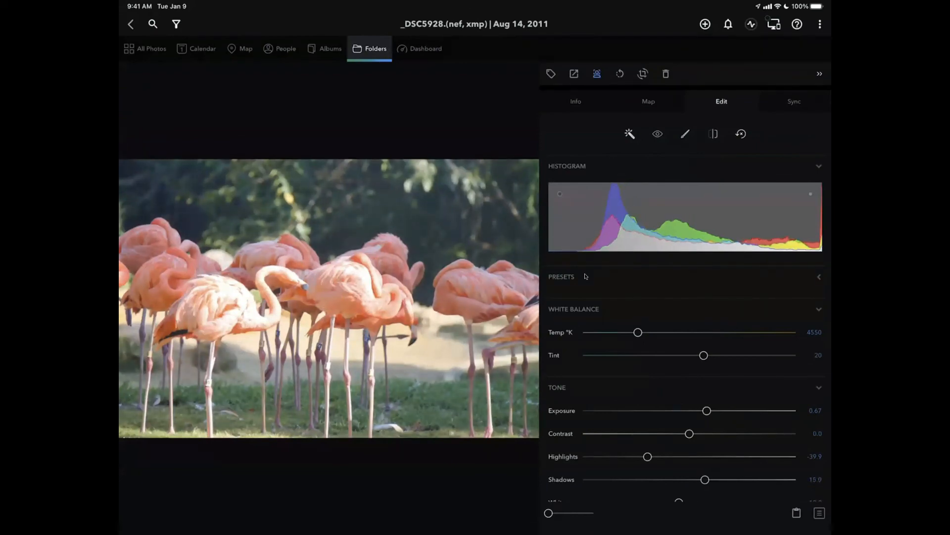
Refine the flamingo photo with Clarity at 94, Vibrance at 63 and Highlights at -100
{"action": "scroll", "coordinate": [585, 276], "scroll_direction": "down", "scroll_amount": 5}
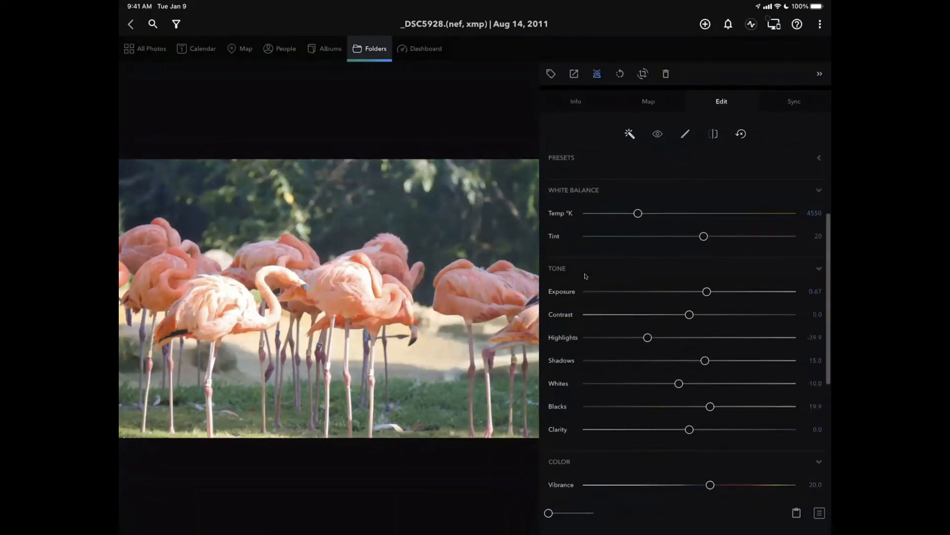
{"action": "scroll", "coordinate": [585, 276], "scroll_direction": "down", "scroll_amount": 6}
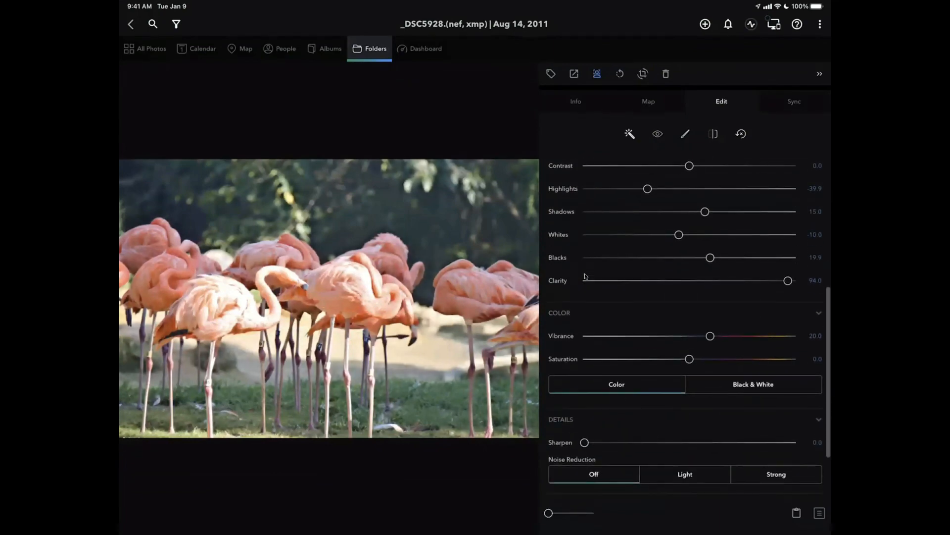
{"action": "scroll", "coordinate": [585, 276], "scroll_direction": "down", "scroll_amount": 2}
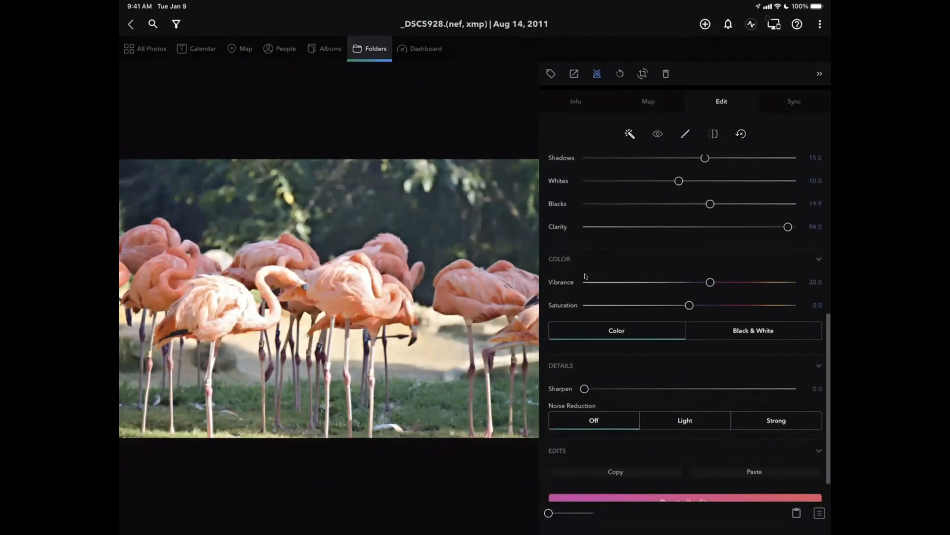
{"action": "scroll", "coordinate": [585, 276], "scroll_direction": "up", "scroll_amount": 1}
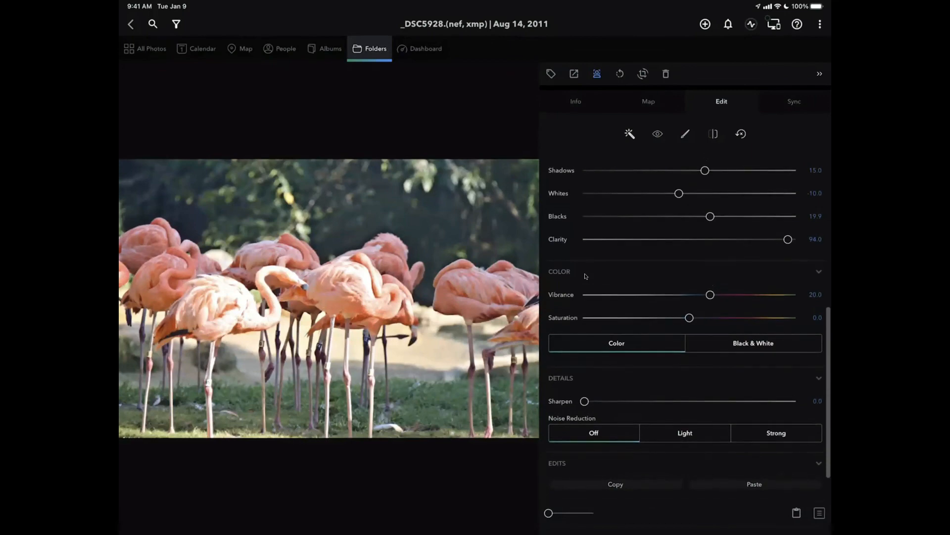
{"action": "scroll", "coordinate": [585, 276], "scroll_direction": "up", "scroll_amount": 2}
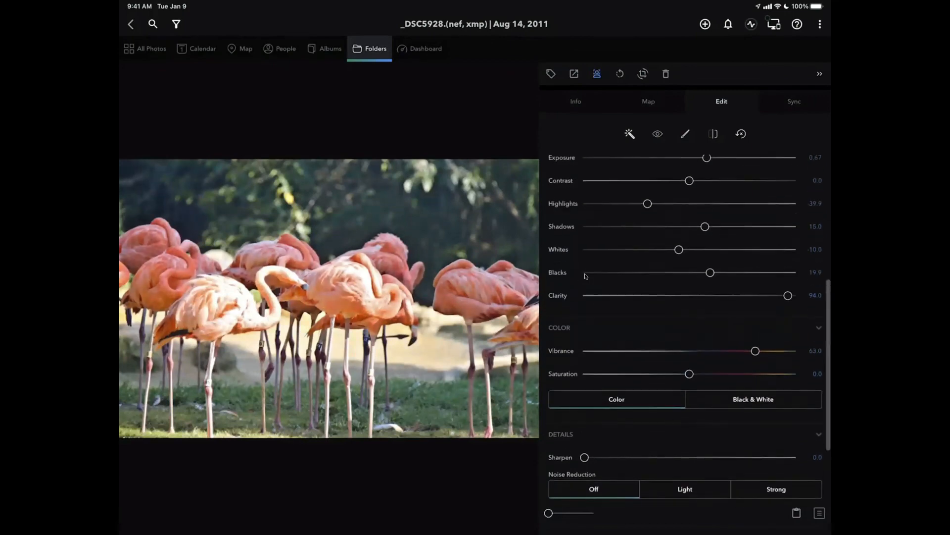
{"action": "scroll", "coordinate": [585, 276], "scroll_direction": "up", "scroll_amount": 4}
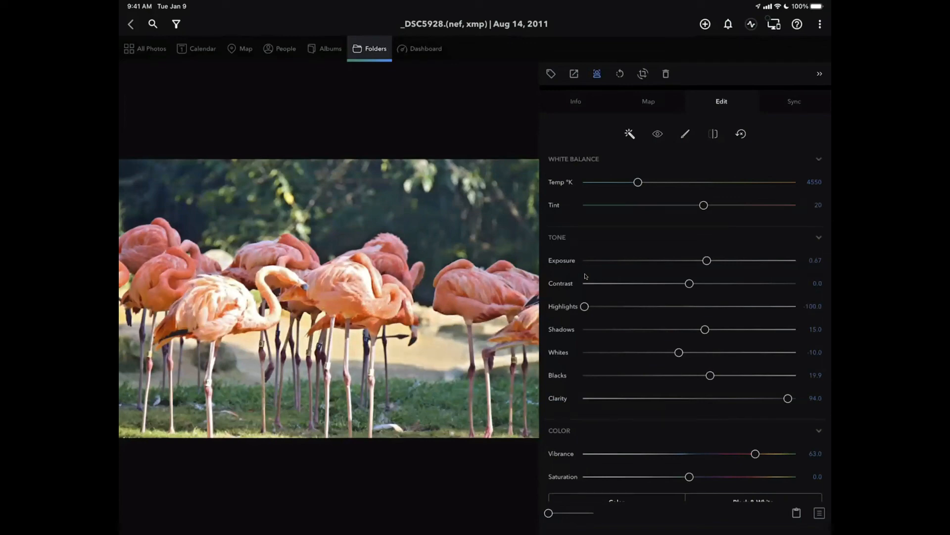
Copy the flamingo photo's edits and return to the Busch Gardens folder
{"action": "scroll", "coordinate": [585, 276], "scroll_direction": "down", "scroll_amount": 8}
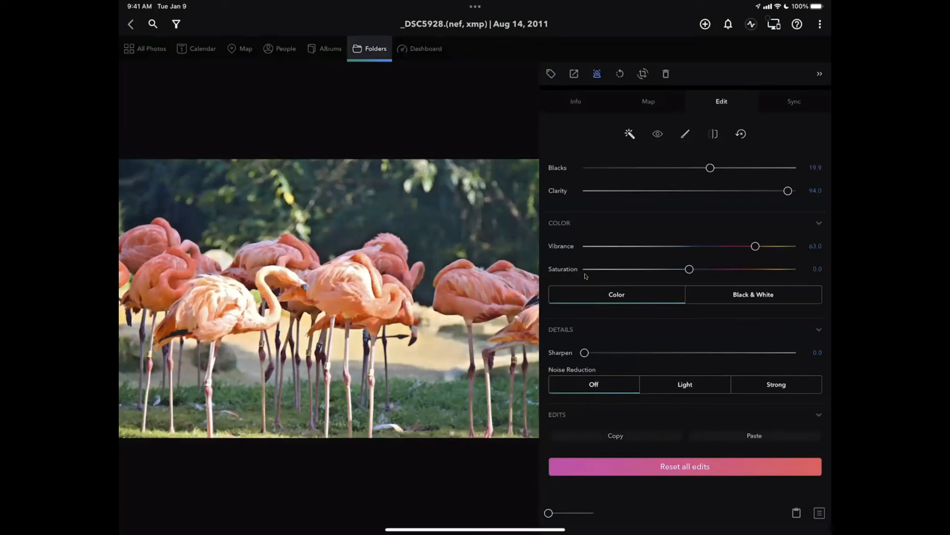
{"action": "key", "text": "Escape"}
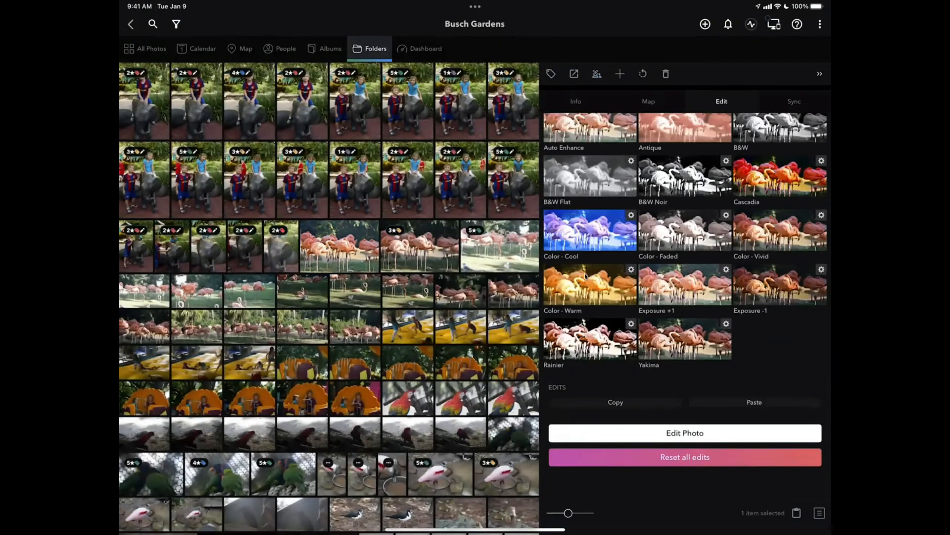
{"action": "key", "text": "Return"}
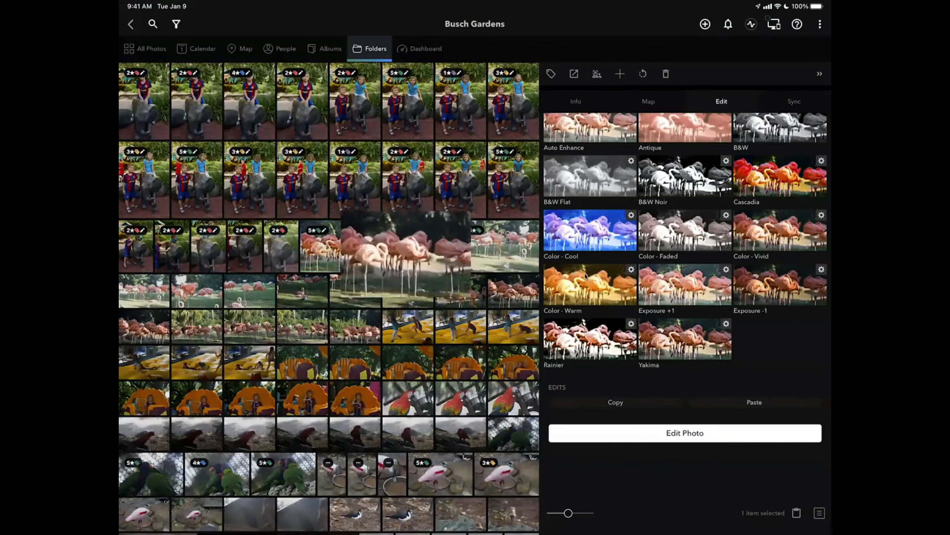
{"action": "key", "text": "Escape"}
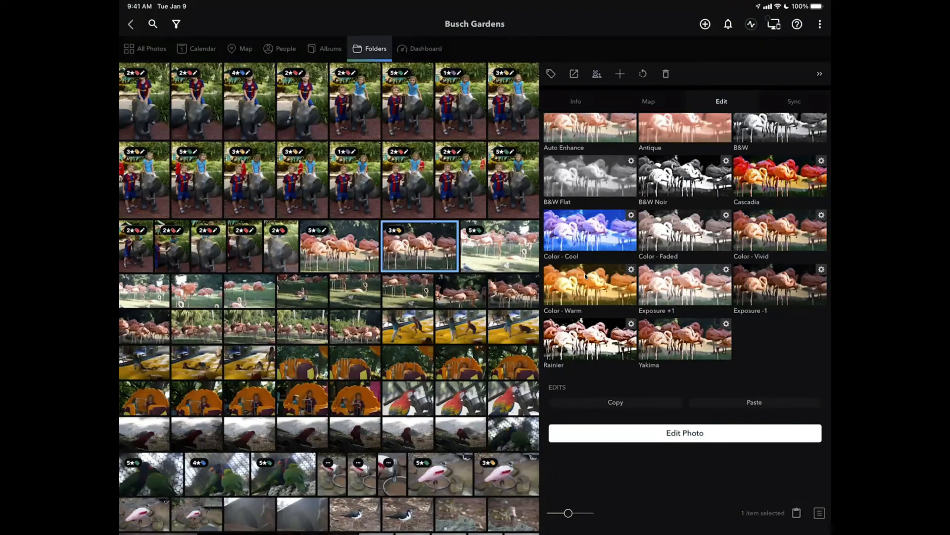
Select all the flamingo photos in the Busch Gardens folder, including the edited one, and paste the copied edits onto them
{"action": "key", "text": "Right"}
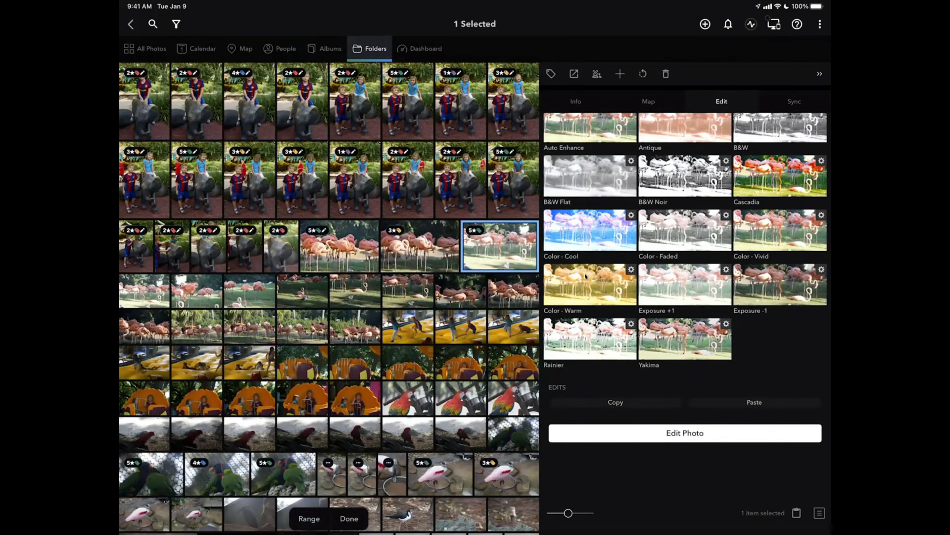
{"action": "left_click", "coordinate": [354, 326]}
{"action": "left_click", "coordinate": [302, 327]}
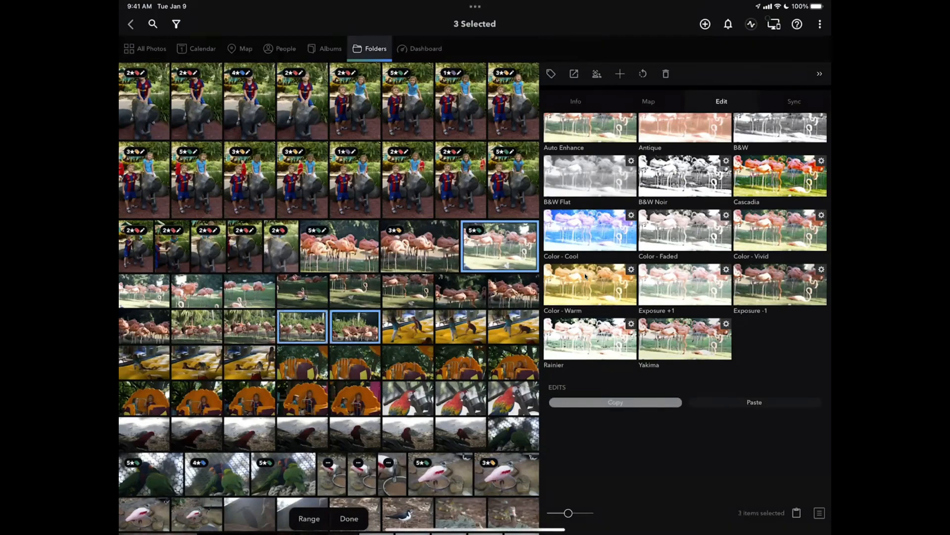
{"action": "left_click", "coordinate": [250, 326]}
{"action": "left_click", "coordinate": [196, 326]}
{"action": "left_click", "coordinate": [143, 327]}
{"action": "left_click", "coordinate": [143, 291]}
{"action": "left_click", "coordinate": [196, 291]}
{"action": "left_click", "coordinate": [250, 291]}
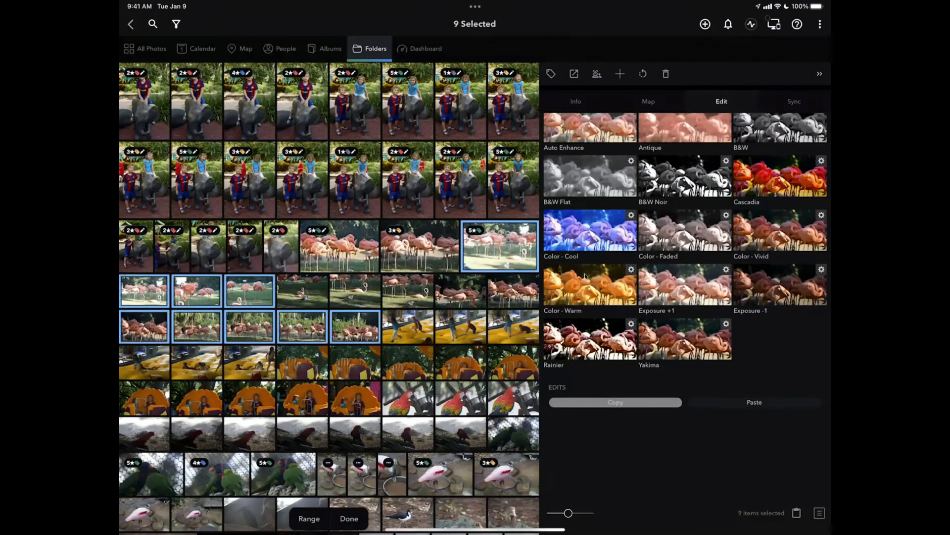
{"action": "left_click", "coordinate": [302, 291]}
{"action": "left_click", "coordinate": [355, 291]}
{"action": "left_click", "coordinate": [408, 291]}
{"action": "left_click", "coordinate": [460, 292]}
{"action": "left_click", "coordinate": [513, 291]}
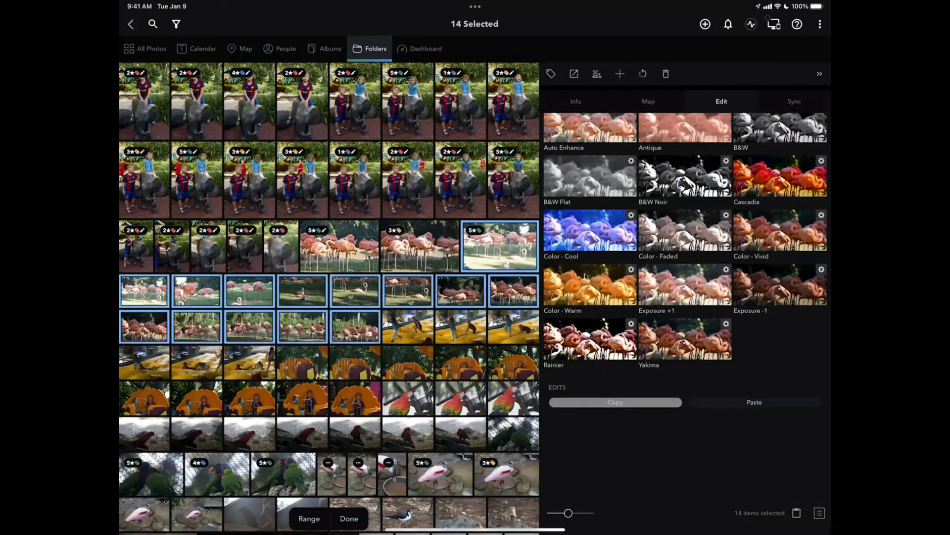
{"action": "left_click", "coordinate": [420, 246]}
{"action": "left_click", "coordinate": [340, 246]}
{"action": "left_click", "coordinate": [754, 402]}
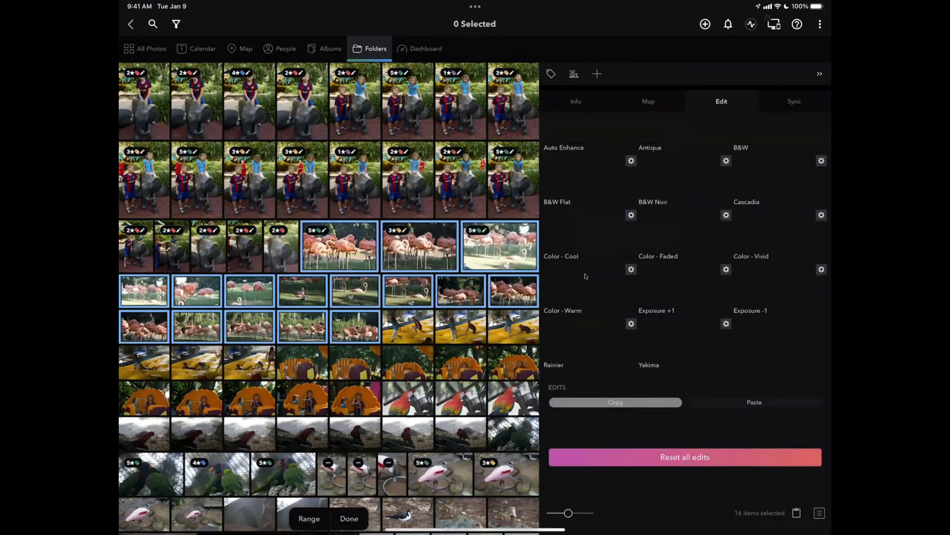